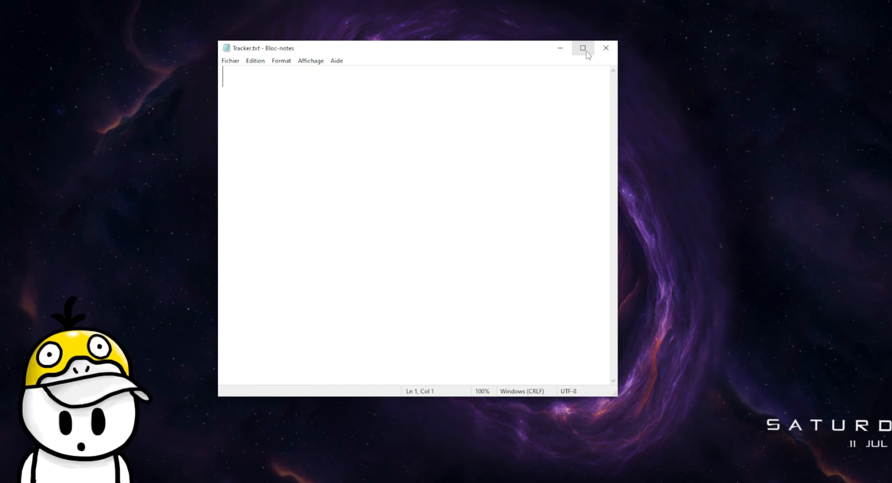
Step: Maximize the empty Tracker.txt and paste in the Brawl Stars trophy tracker script, including its API key
{"action": "left_click", "coordinate": [582, 48]}
{"action": "key", "text": "ctrl+v"}
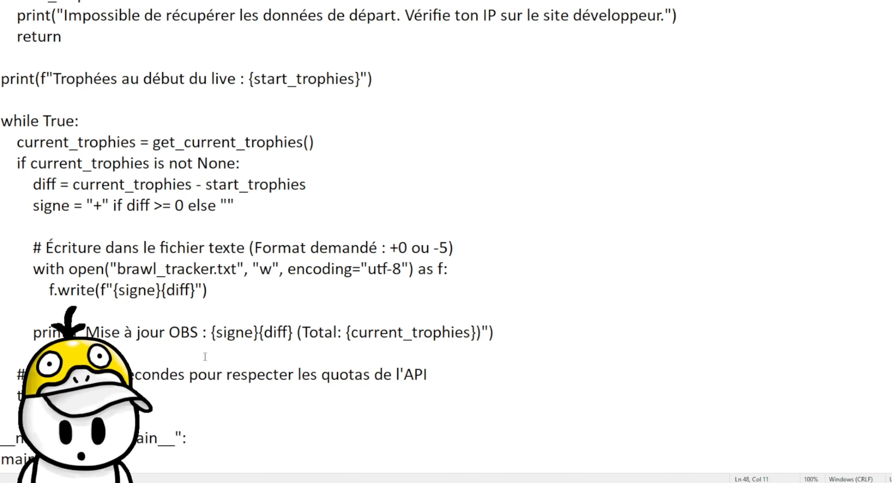
{"action": "scroll", "coordinate": [215, 374], "scroll_direction": "up", "scroll_amount": 1}
{"action": "scroll", "coordinate": [229, 322], "scroll_direction": "up", "scroll_amount": 6}
{"action": "scroll", "coordinate": [229, 329], "scroll_direction": "up", "scroll_amount": 3}
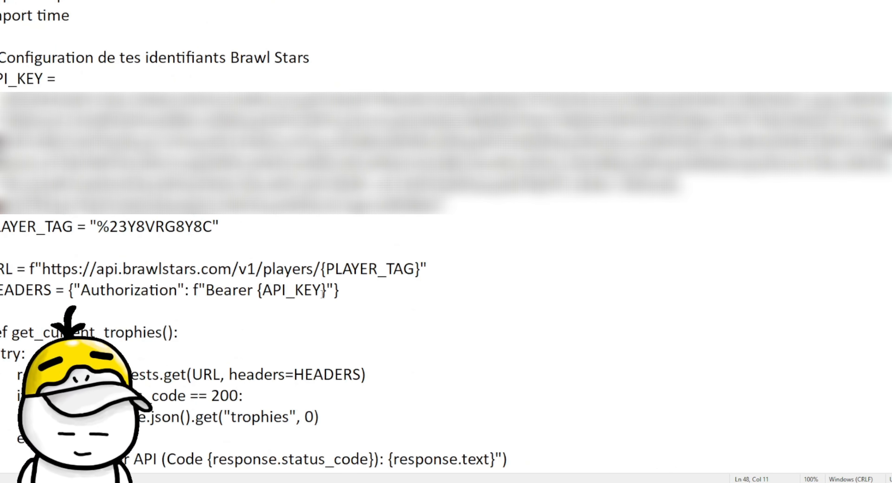
Step: Examine the API key value and the player tag, including its %23 prefix, in the script's configuration section
{"action": "left_click_drag", "start_coordinate": [439, 204], "coordinate": [2, 99]}
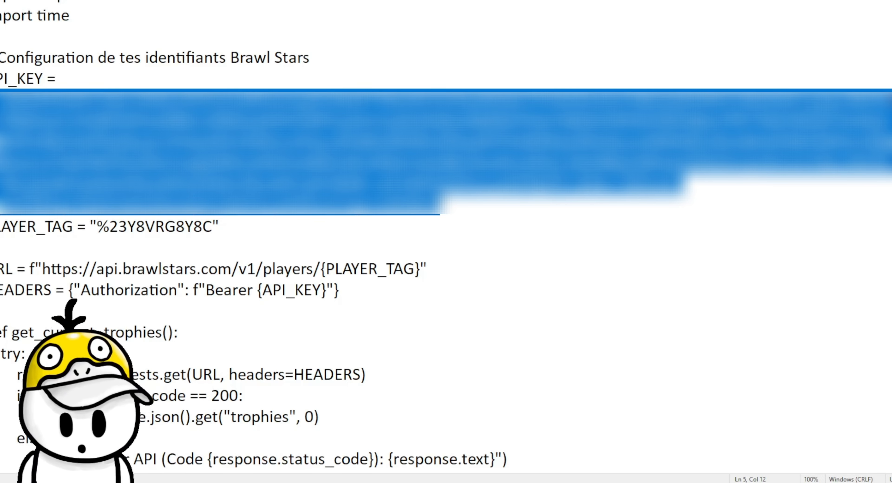
{"action": "left_click", "coordinate": [146, 229]}
{"action": "left_click_drag", "start_coordinate": [127, 227], "coordinate": [213, 227]}
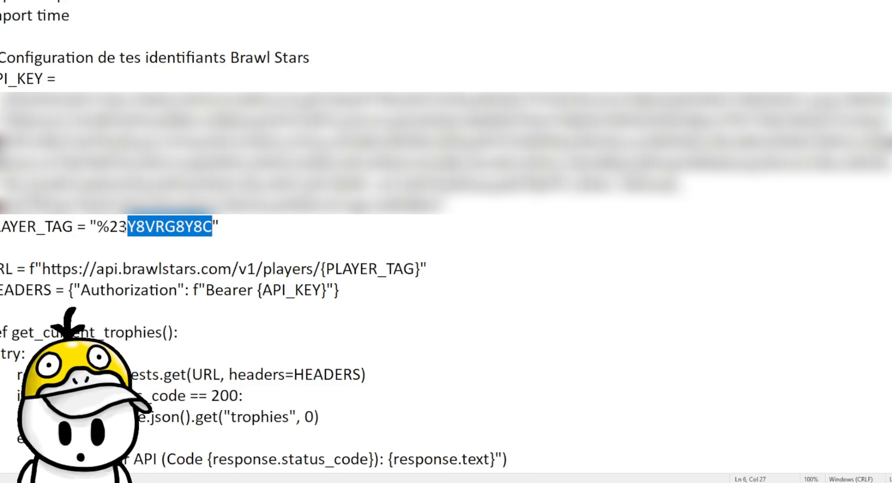
{"action": "left_click_drag", "start_coordinate": [125, 227], "coordinate": [100, 227]}
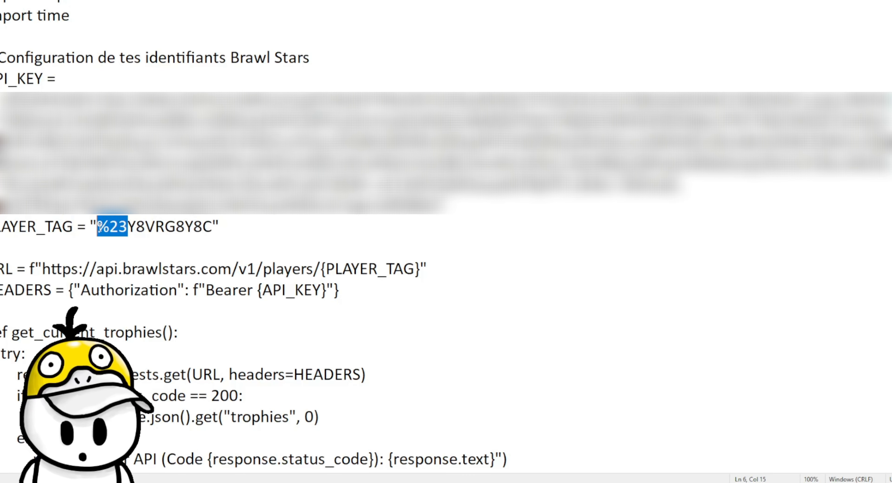
{"action": "left_click", "coordinate": [127, 227]}
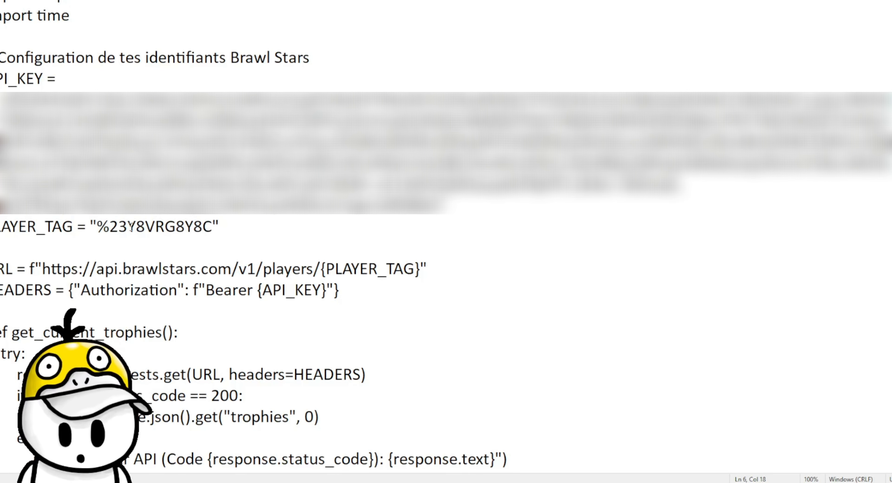
{"action": "left_click_drag", "start_coordinate": [128, 227], "coordinate": [217, 227]}
{"action": "left_click", "coordinate": [226, 228]}
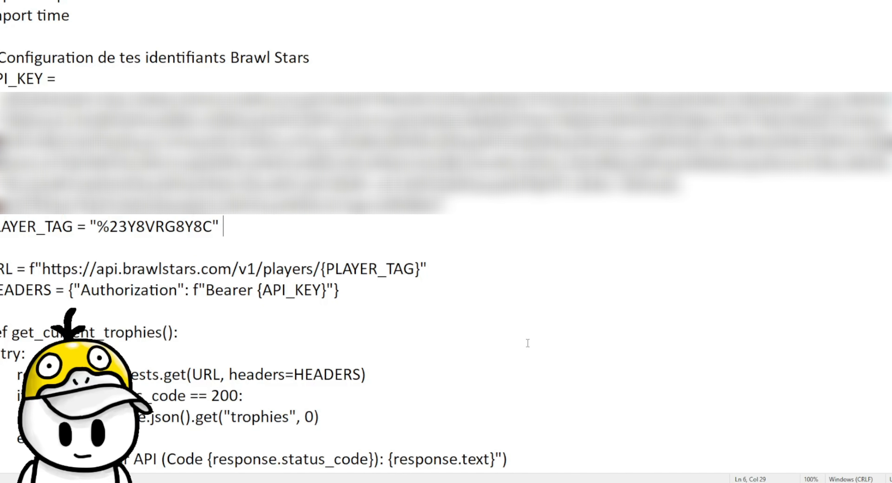
{"action": "left_click_drag", "start_coordinate": [440, 208], "coordinate": [4, 90]}
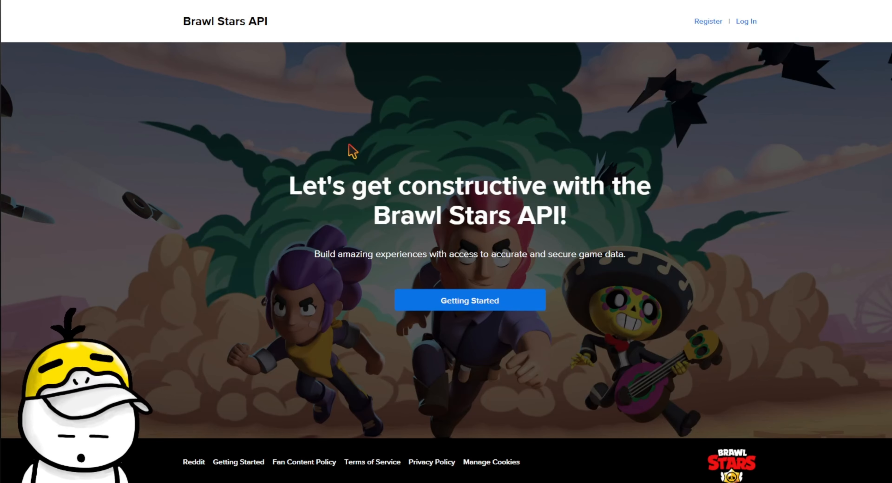
Step: Switch to the Brawl Stars API website in the browser and view the name and email fields of its registration form
{"action": "left_click", "coordinate": [703, 20]}
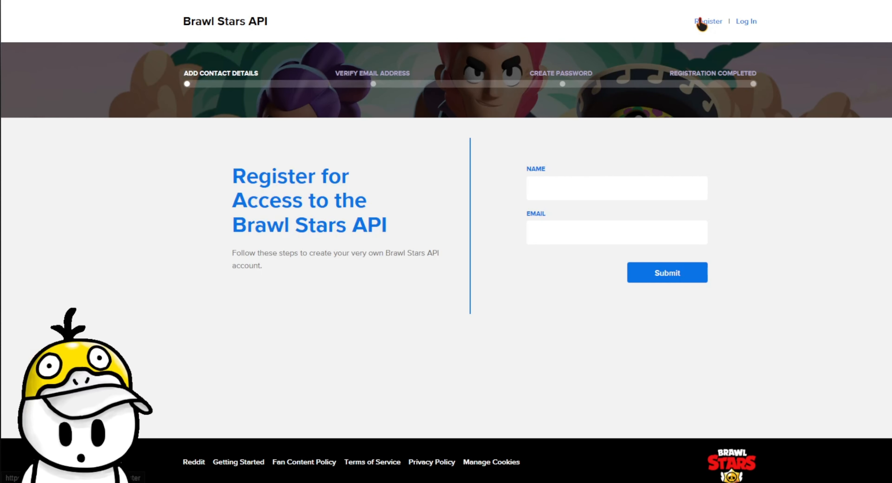
{"action": "left_click", "coordinate": [586, 186]}
{"action": "left_click", "coordinate": [538, 226]}
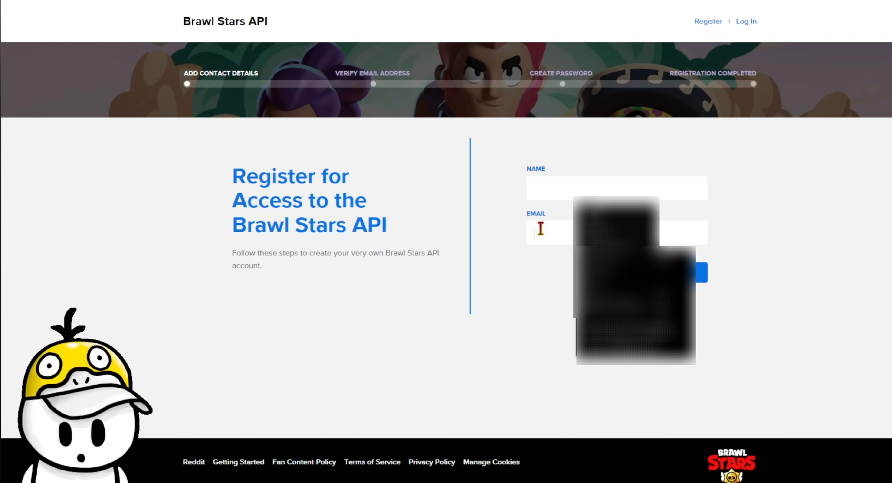
{"action": "left_click", "coordinate": [454, 252]}
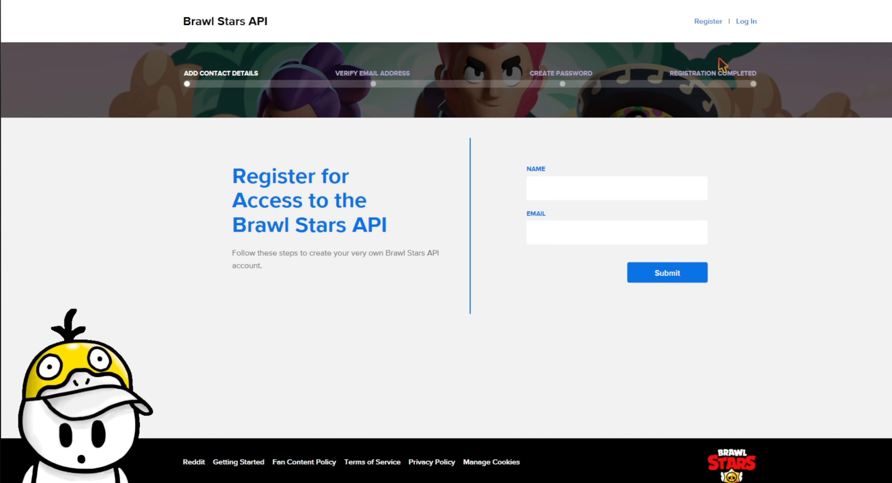
Step: Log in to the Brawl Stars API site and open the account page listing the API keys
{"action": "left_click", "coordinate": [746, 22]}
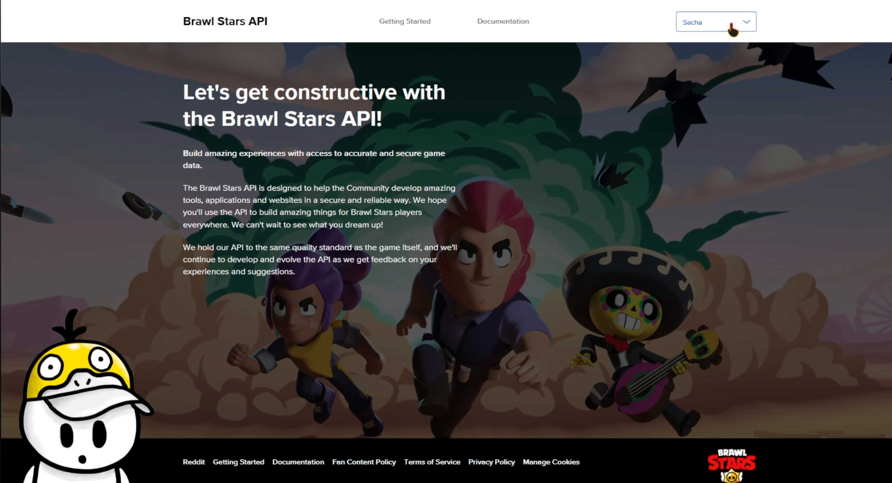
{"action": "left_click", "coordinate": [745, 22]}
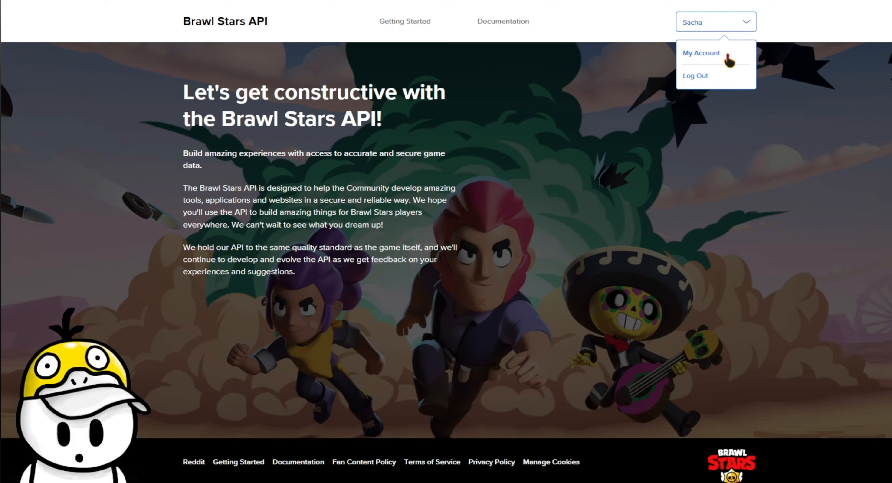
{"action": "left_click", "coordinate": [695, 55]}
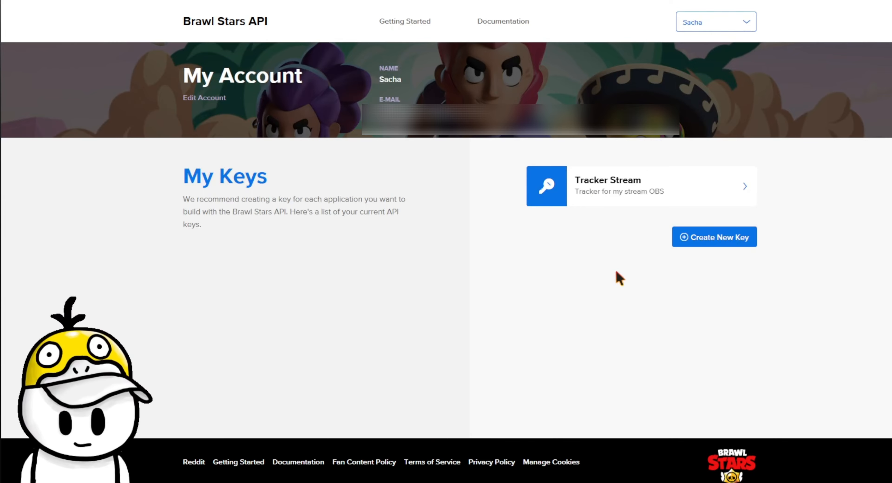
Step: Start a new API key named "Tracker Tuto" with the description "Tuto"
{"action": "left_click", "coordinate": [741, 238]}
{"action": "left_click", "coordinate": [564, 92]}
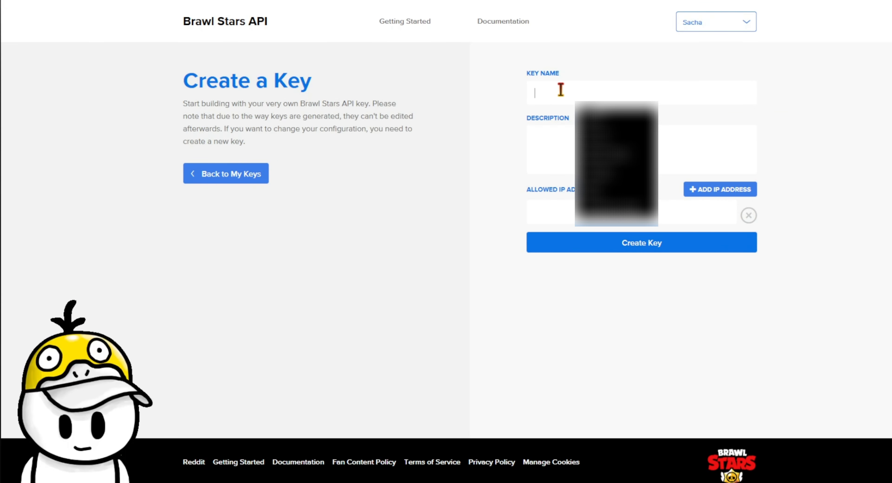
{"action": "type", "text": "Trac"}
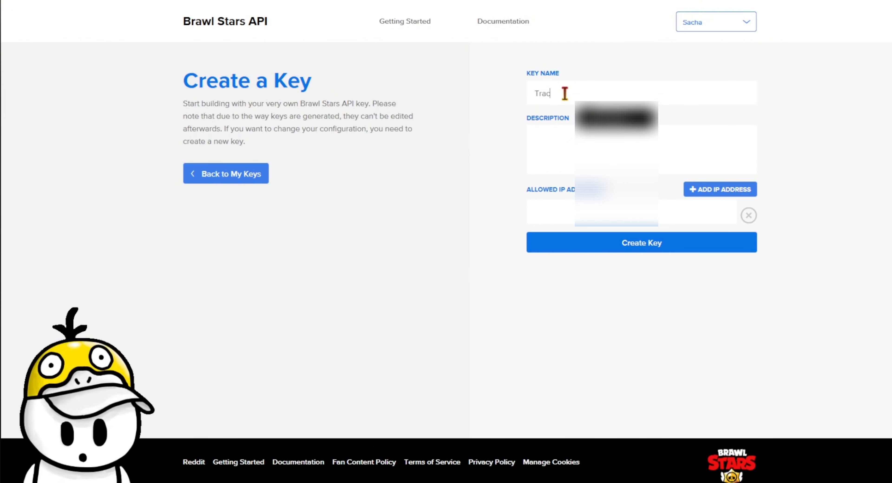
{"action": "type", "text": "ker Tuto"}
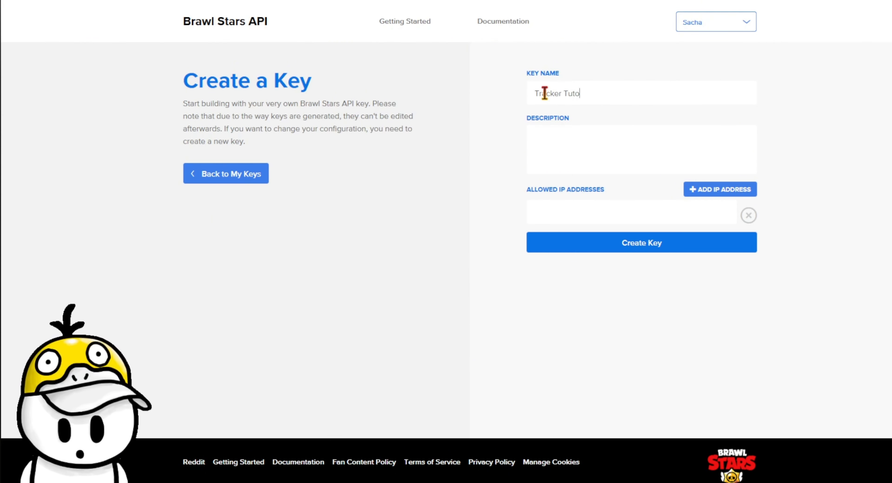
{"action": "left_click", "coordinate": [557, 142]}
{"action": "type", "text": "Tuto"}
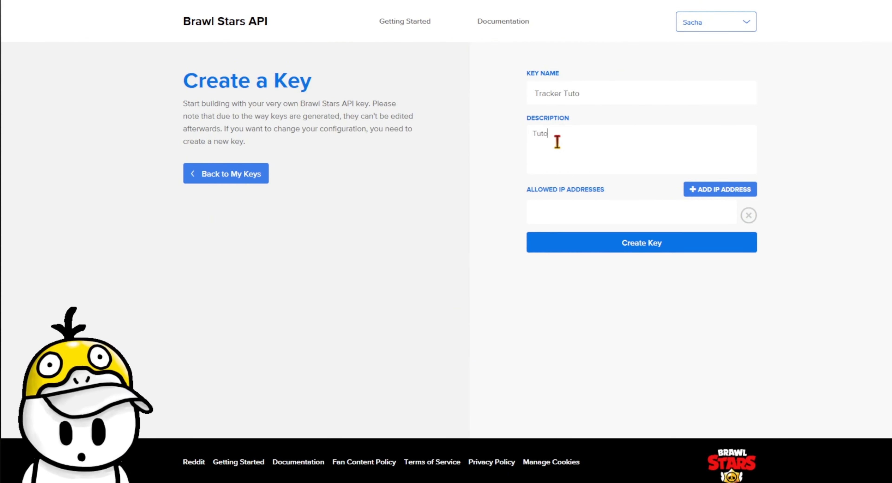
Step: Enter the allowed IP address for the key and create it
{"action": "left_click", "coordinate": [597, 214]}
{"action": "left_click", "coordinate": [550, 305]}
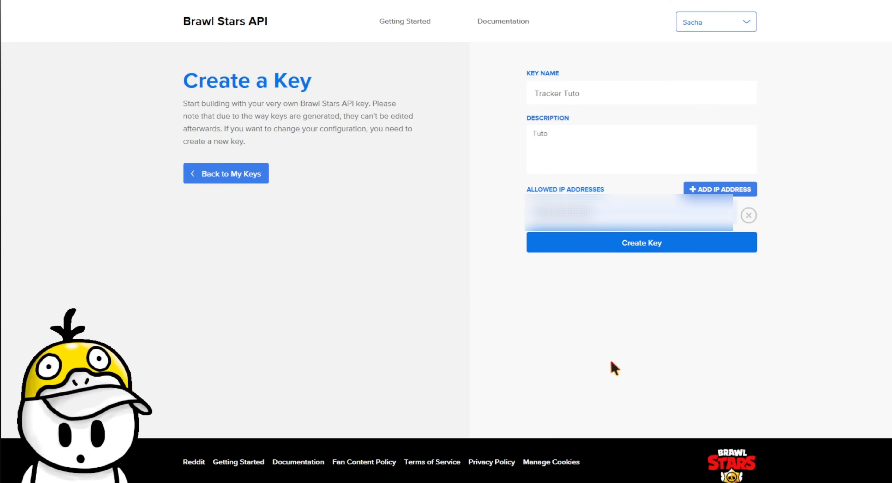
{"action": "left_click", "coordinate": [575, 249]}
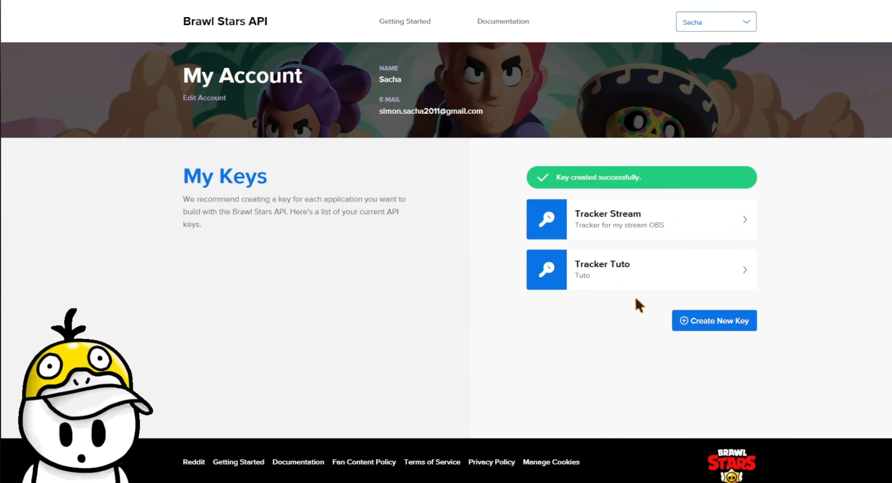
Step: Open the Tracker Tuto key's details and copy its entire token
{"action": "left_click", "coordinate": [709, 274]}
{"action": "left_click_drag", "start_coordinate": [532, 85], "coordinate": [679, 229]}
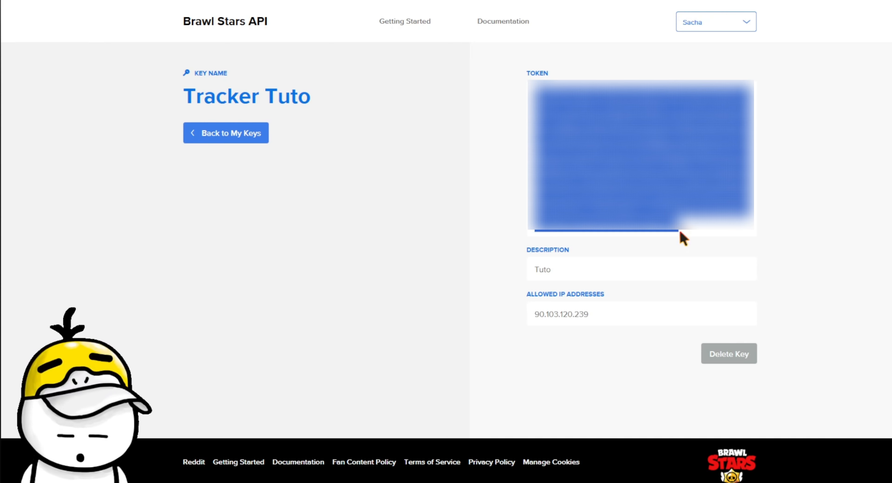
{"action": "left_click", "coordinate": [684, 233]}
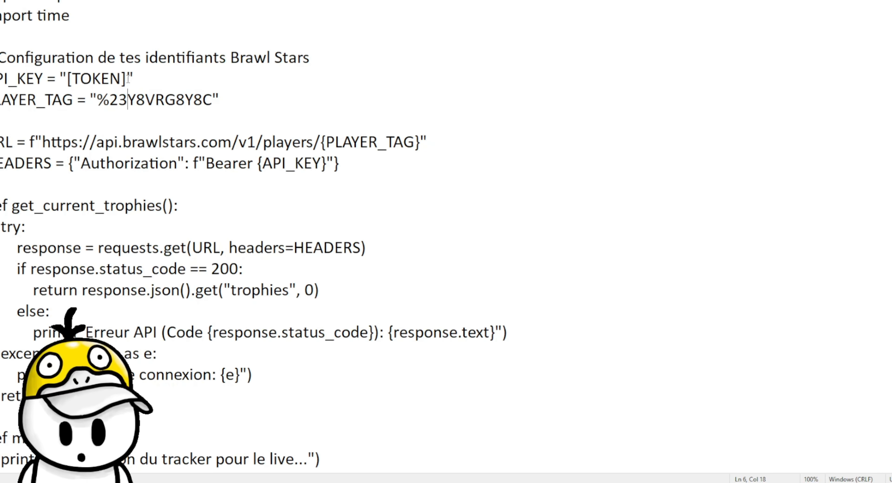
Step: Back in Notepad, replace the [TOKEN] placeholder in API_KEY with the copied API token, then close the script and save its changes
{"action": "left_click_drag", "start_coordinate": [128, 79], "coordinate": [66, 78]}
{"action": "key", "text": "ctrl+v"}
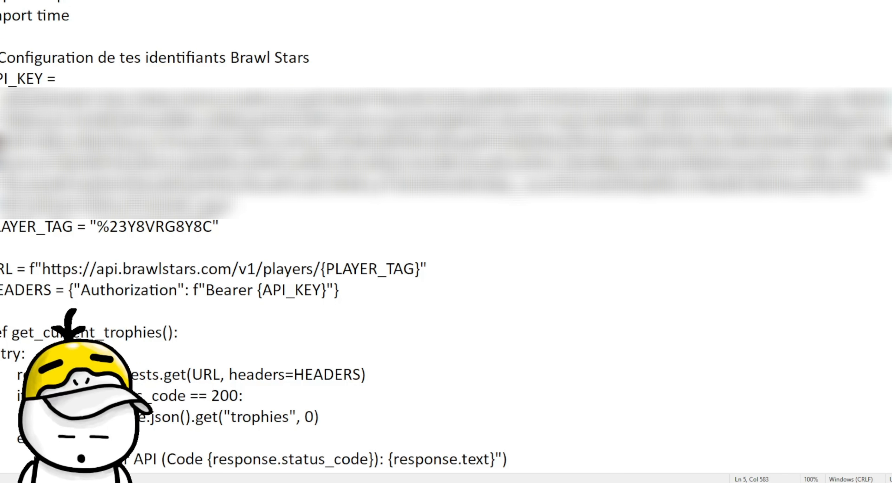
{"action": "left_click_drag", "start_coordinate": [225, 223], "coordinate": [90, 226]}
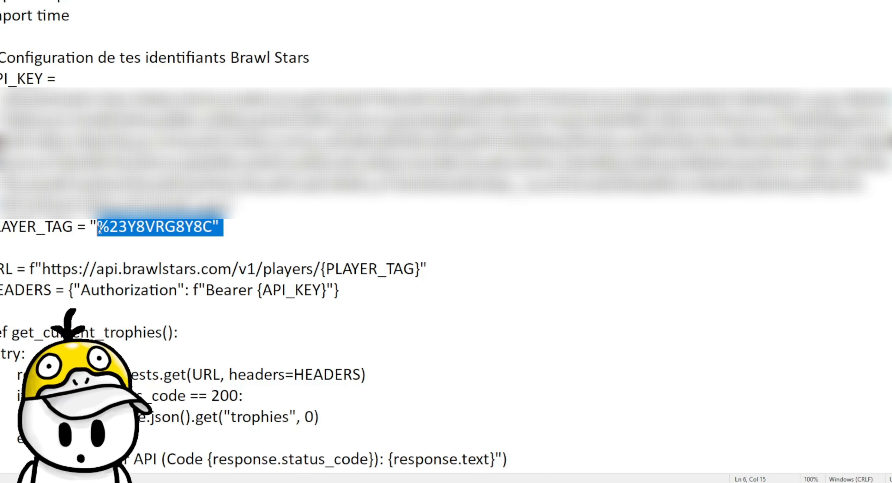
{"action": "left_click", "coordinate": [224, 226]}
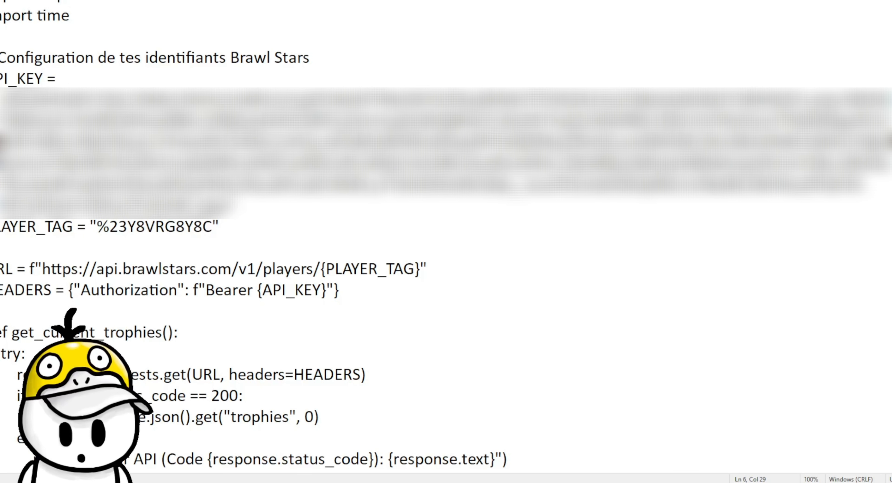
{"action": "key", "text": "alt+F4"}
{"action": "left_click", "coordinate": [404, 234]}
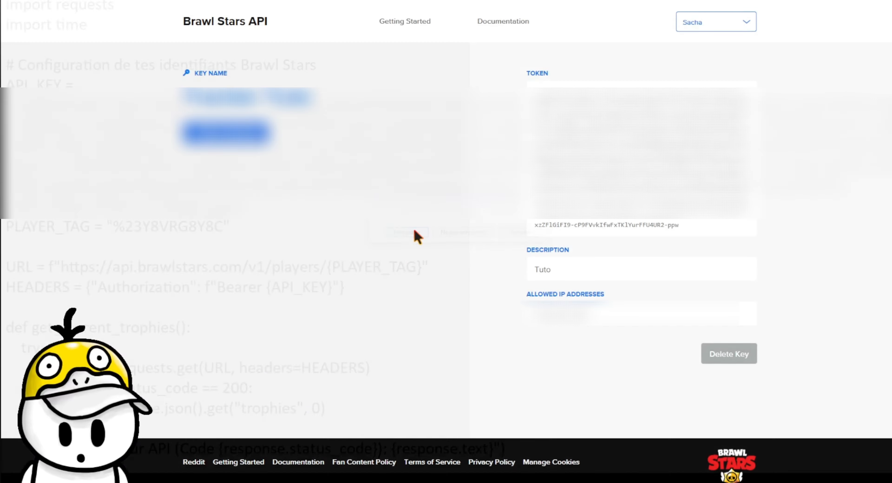
Step: Rename Tracker.txt on the desktop to Tracker.py, accepting the change of file extension
{"action": "right_click", "coordinate": [390, 185]}
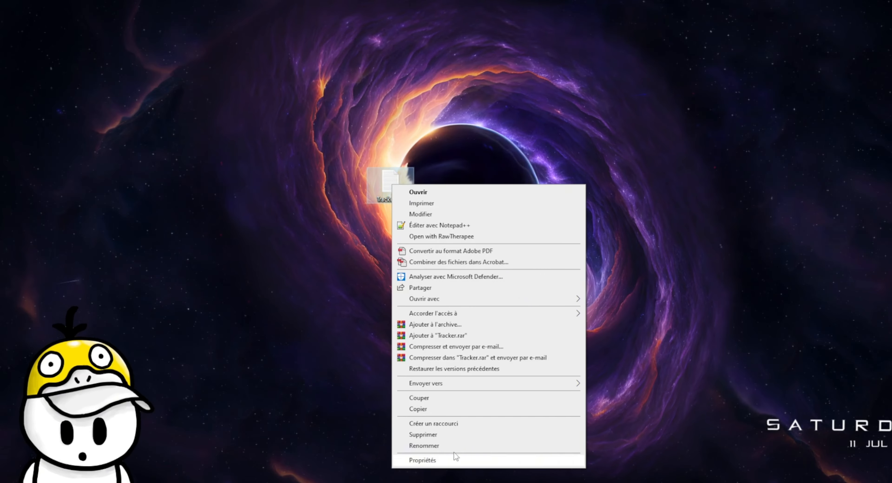
{"action": "left_click", "coordinate": [449, 446]}
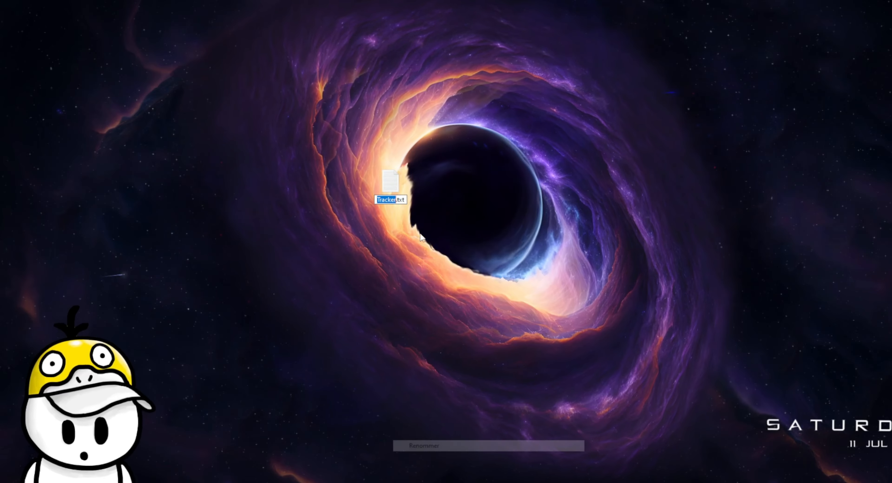
{"action": "left_click_drag", "start_coordinate": [405, 200], "coordinate": [399, 202]}
{"action": "type", "text": "py"}
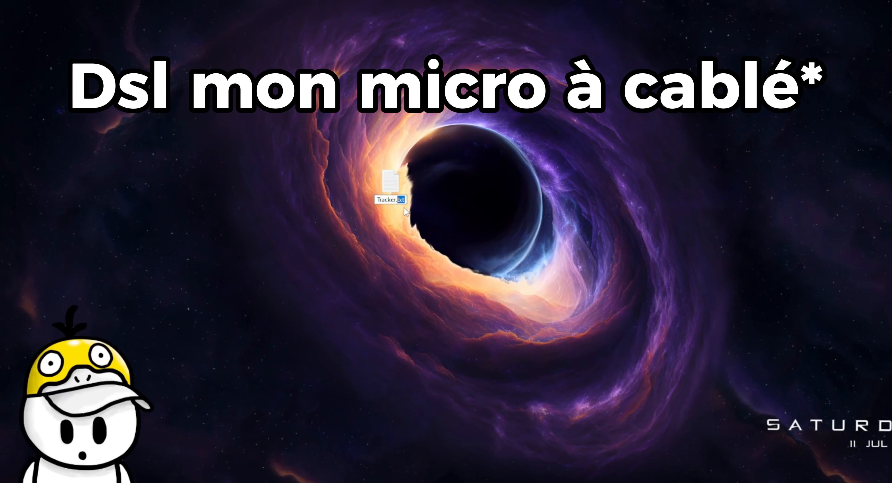
{"action": "key", "text": "Return"}
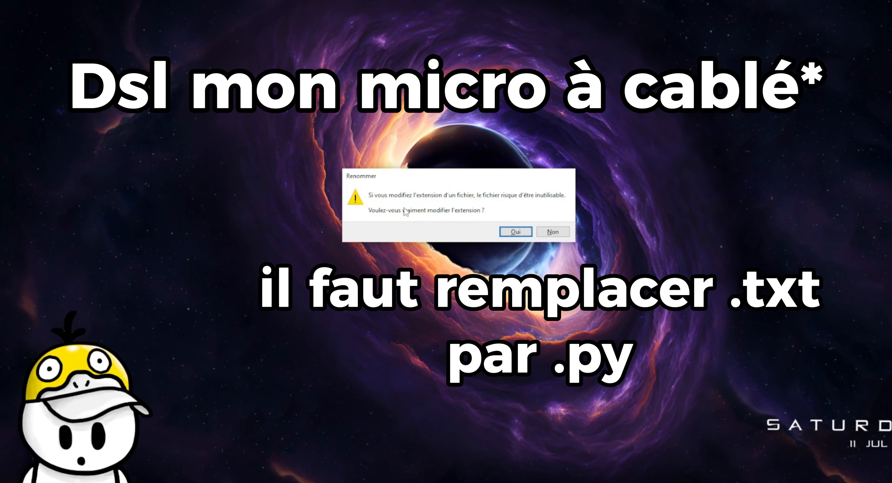
{"action": "key", "text": "Return"}
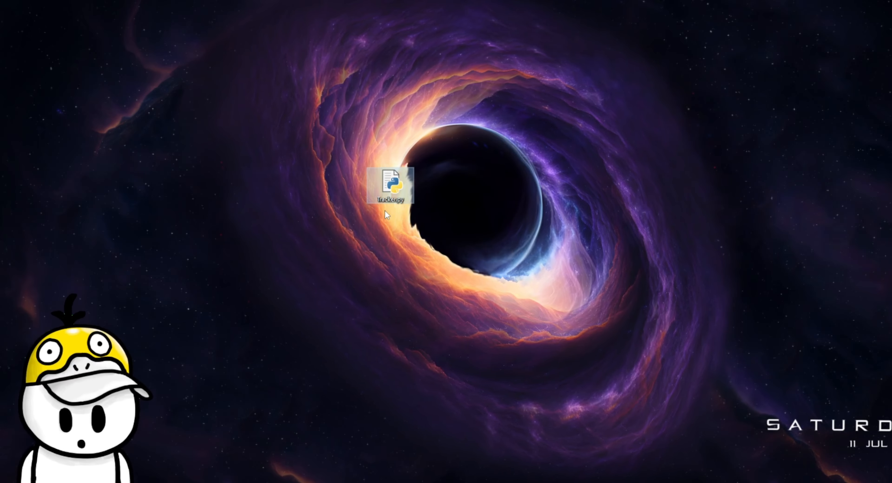
{"action": "left_click", "coordinate": [385, 210]}
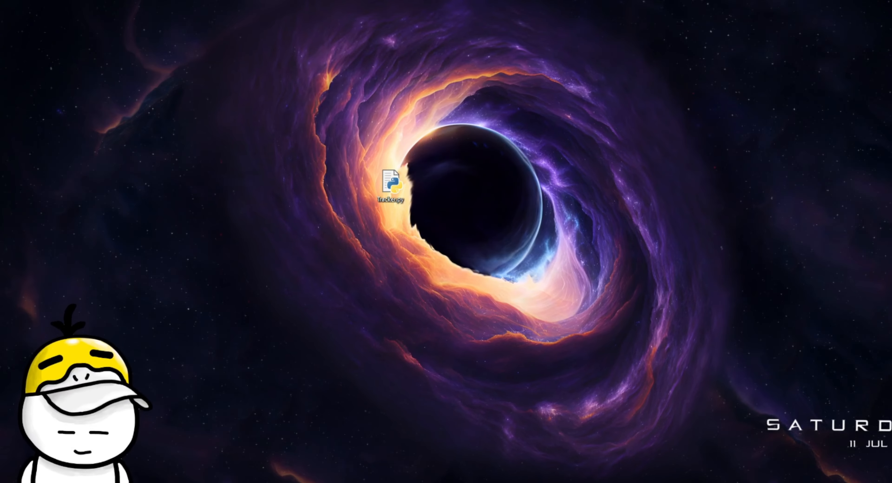
Step: Open File Explorer and turn off the display of file name extensions
{"action": "key", "text": "super+e"}
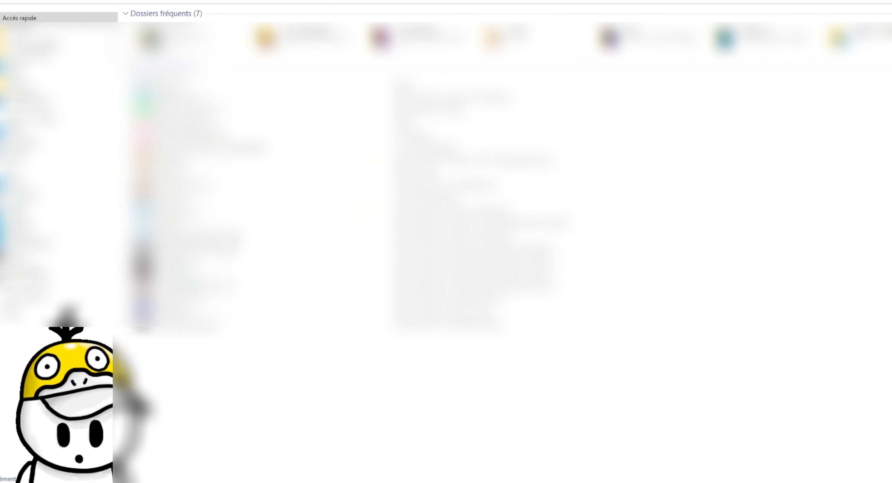
{"action": "key", "text": "alt+v"}
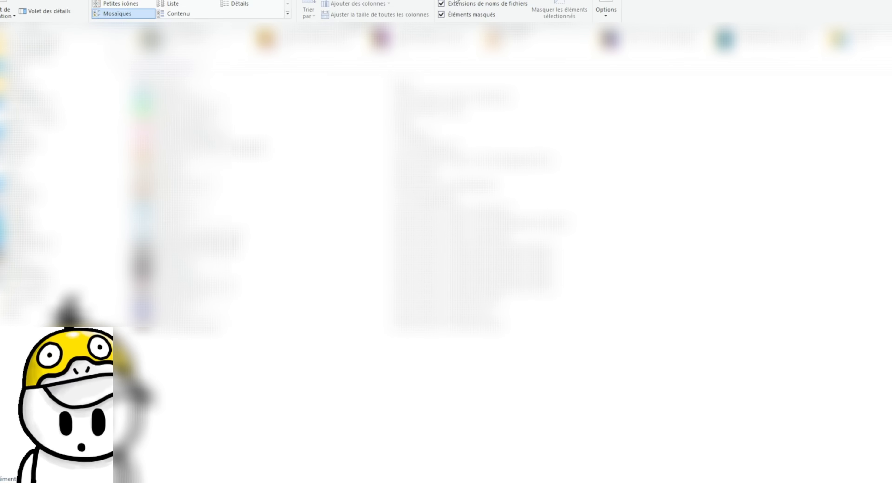
{"action": "left_click", "coordinate": [442, 4]}
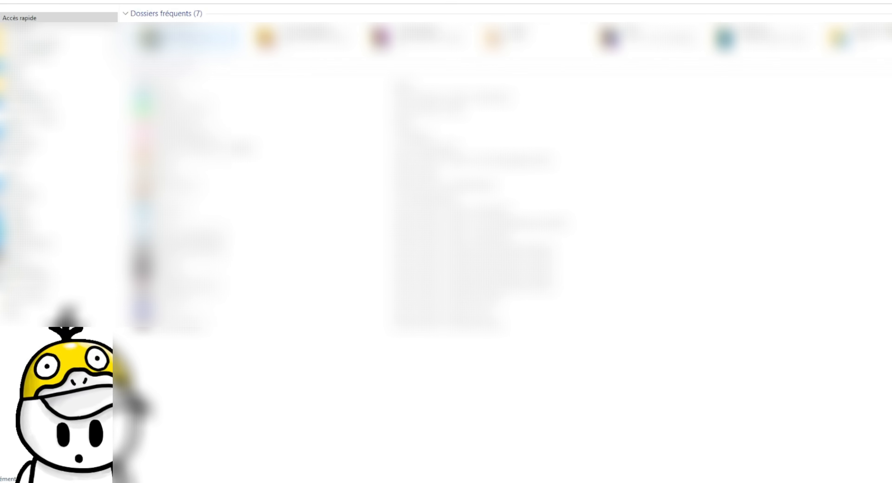
Step: Turn on the display of file name extensions in File Explorer and locate TrackerTuto.py on the drive
{"action": "left_click", "coordinate": [114, 1]}
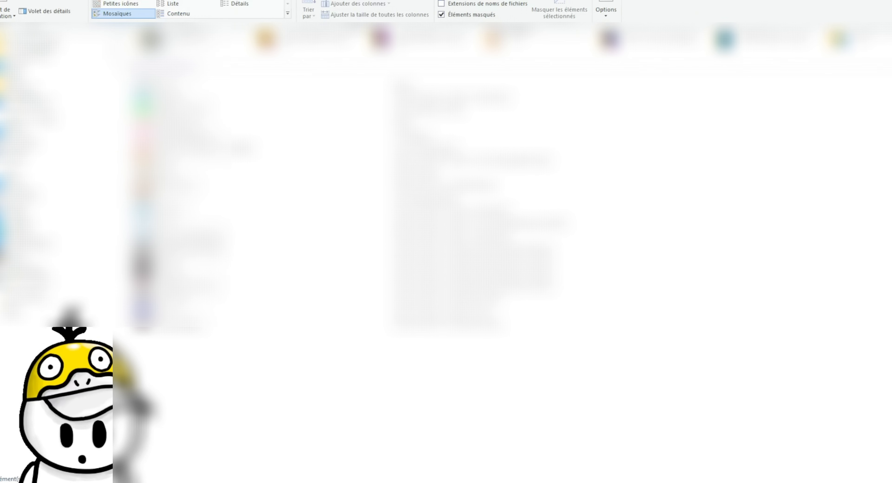
{"action": "left_click", "coordinate": [441, 4]}
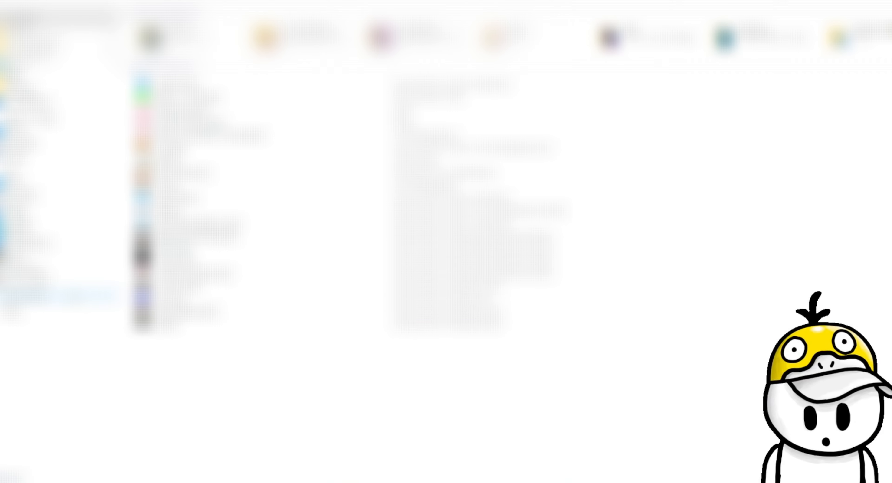
{"action": "left_click_drag", "start_coordinate": [642, 162], "coordinate": [563, 65]}
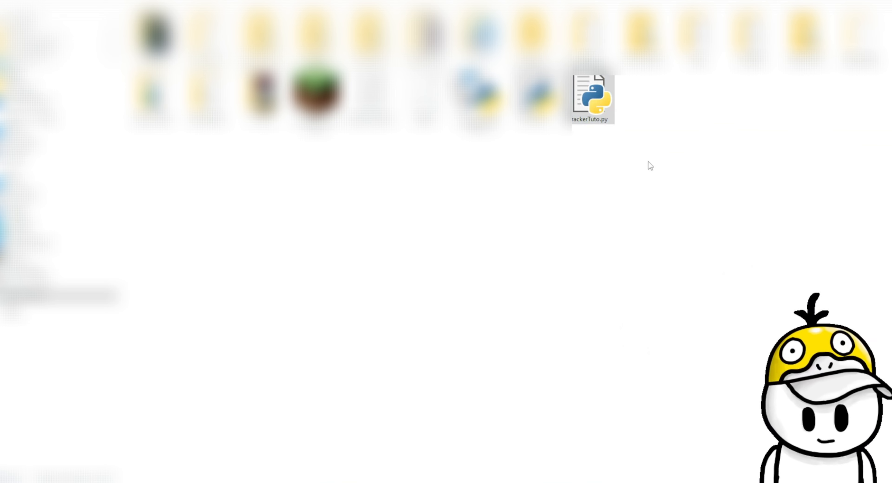
{"action": "left_click", "coordinate": [614, 153]}
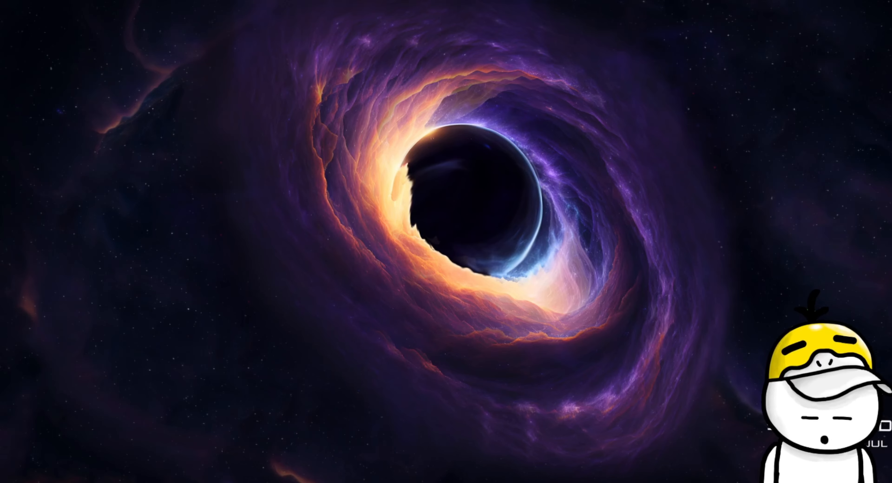
Step: Open the Windows Command Prompt in full screen and switch to the E: drive
{"action": "key", "text": "super+s"}
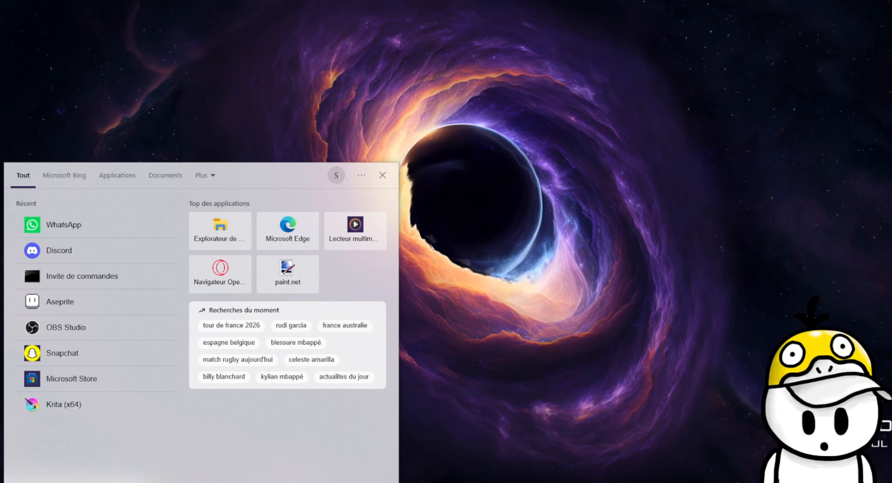
{"action": "type", "text": "inv"}
{"action": "left_click", "coordinate": [119, 234]}
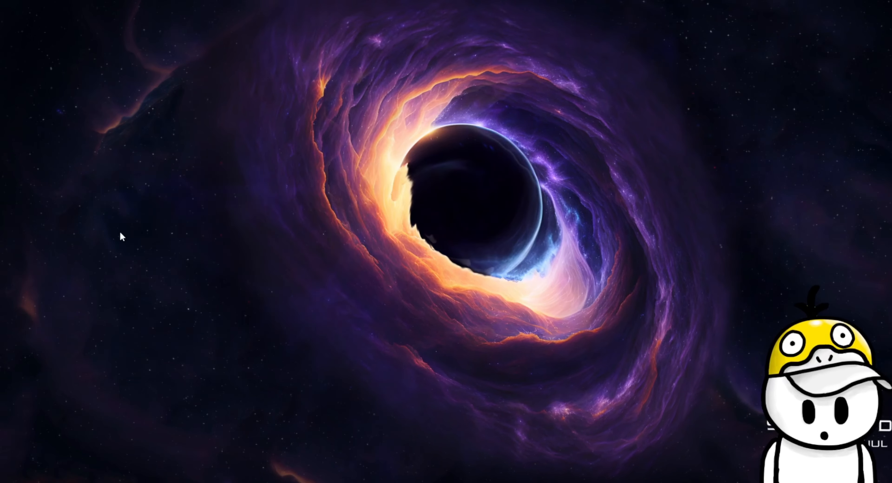
{"action": "key", "text": "alt+Return"}
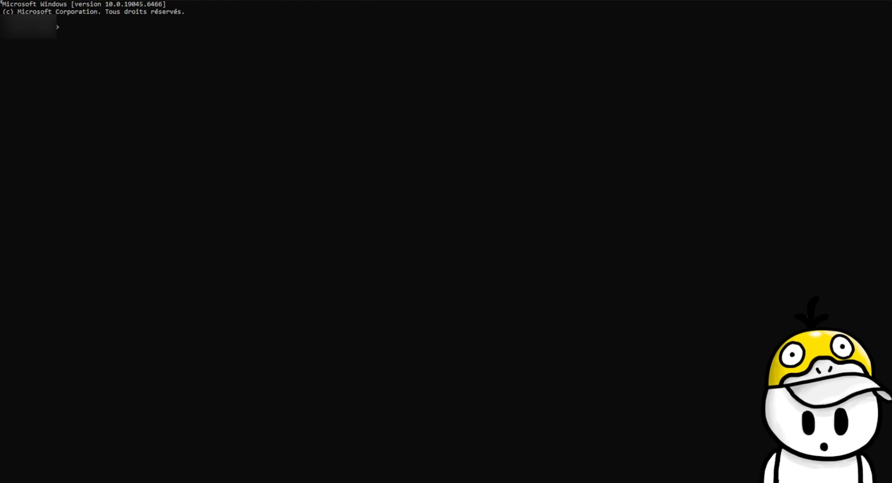
{"action": "type", "text": "E"}
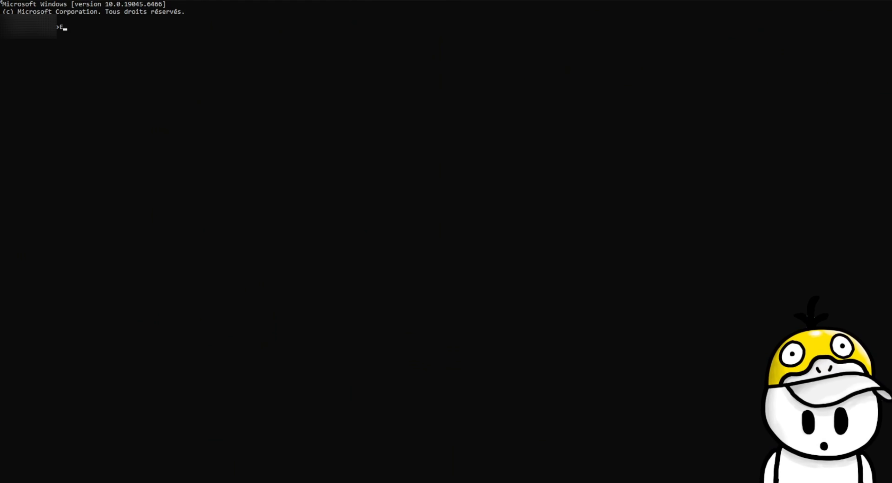
{"action": "type", "text": ":"}
{"action": "key", "text": "Return"}
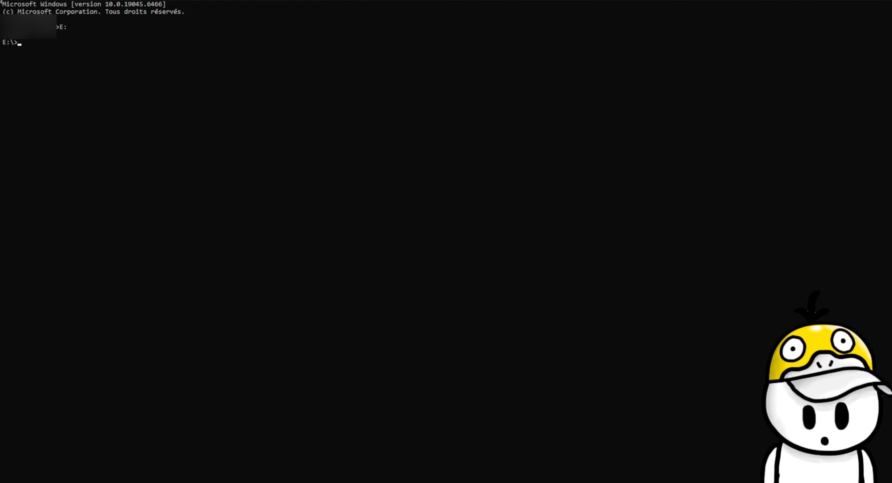
{"action": "left_click_drag", "start_coordinate": [3, 42], "coordinate": [23, 42]}
{"action": "left_click", "coordinate": [23, 42]}
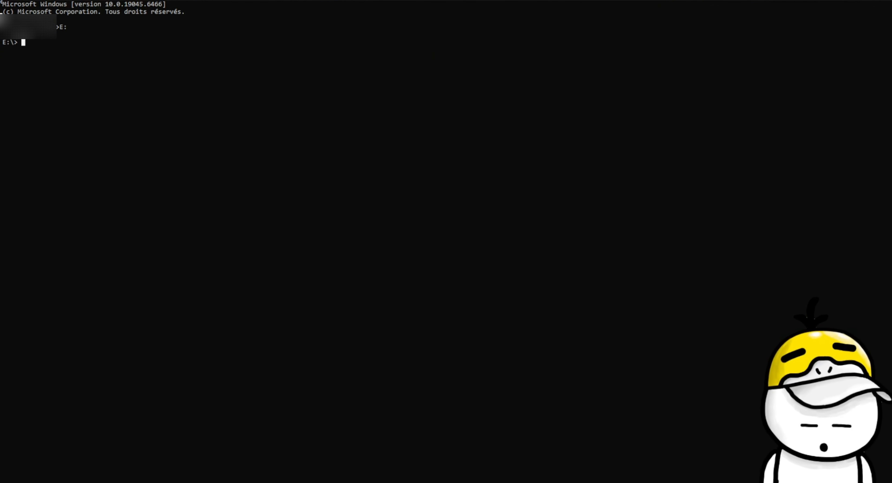
{"action": "left_click", "coordinate": [20, 42]}
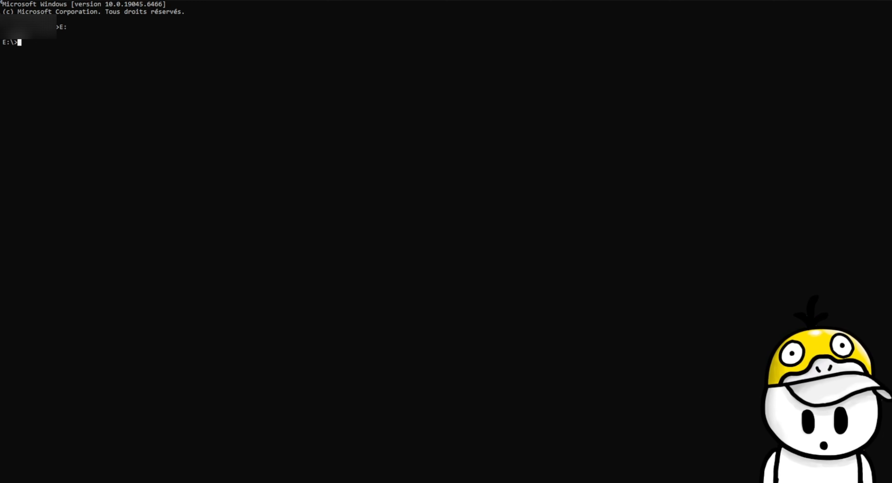
Step: Try to install the requests package by running "pip intsall requests"
{"action": "type", "text": "pip in"}
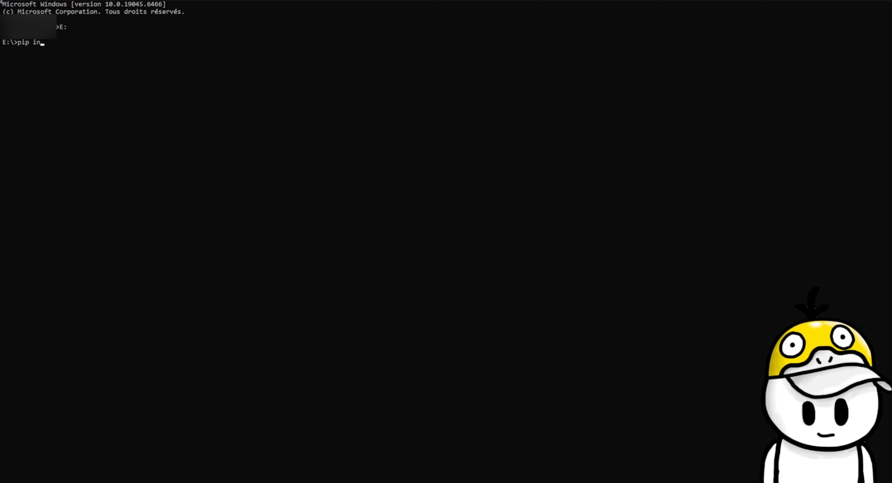
{"action": "type", "text": "tsall requezst"}
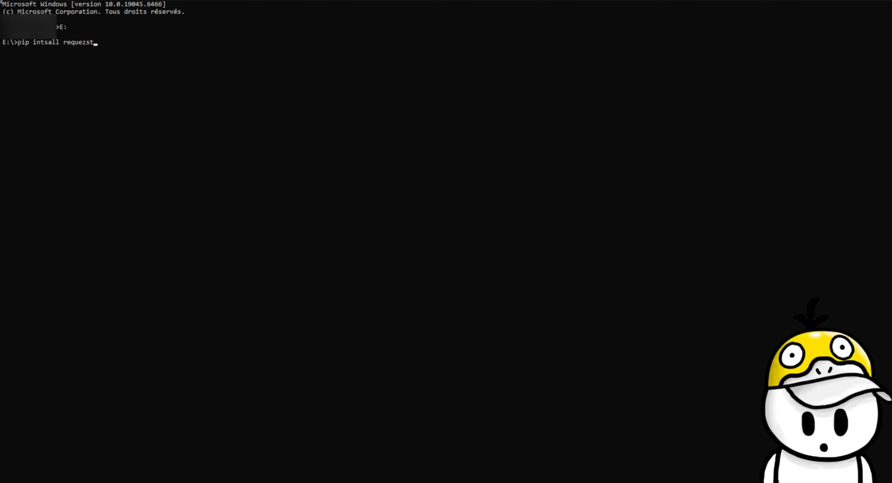
{"action": "key", "text": "BackSpace"}
{"action": "key", "text": "BackSpace"}
{"action": "type", "text": "sts"}
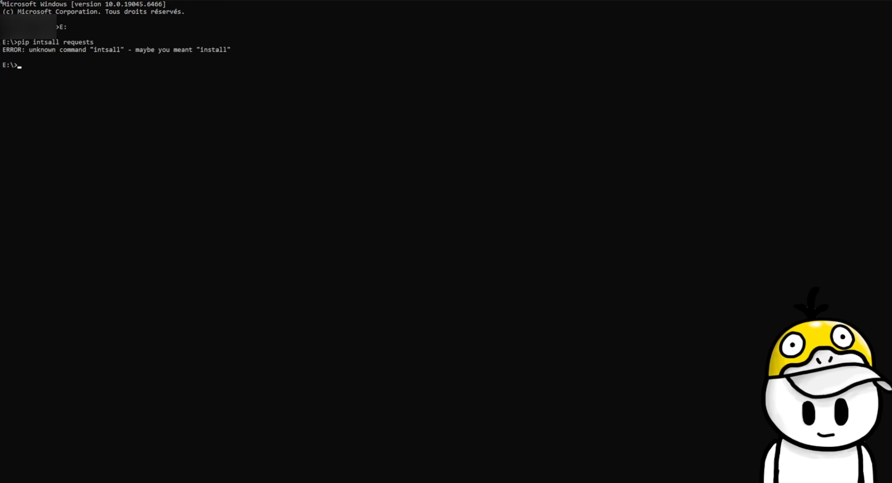
Step: Install the Python requests package by running "pip install requests"
{"action": "type", "text": "pip inst"}
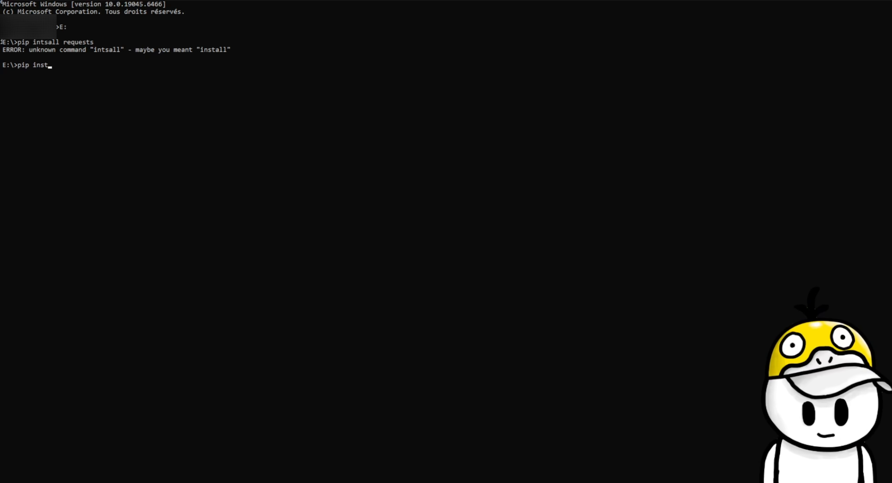
{"action": "type", "text": "all"}
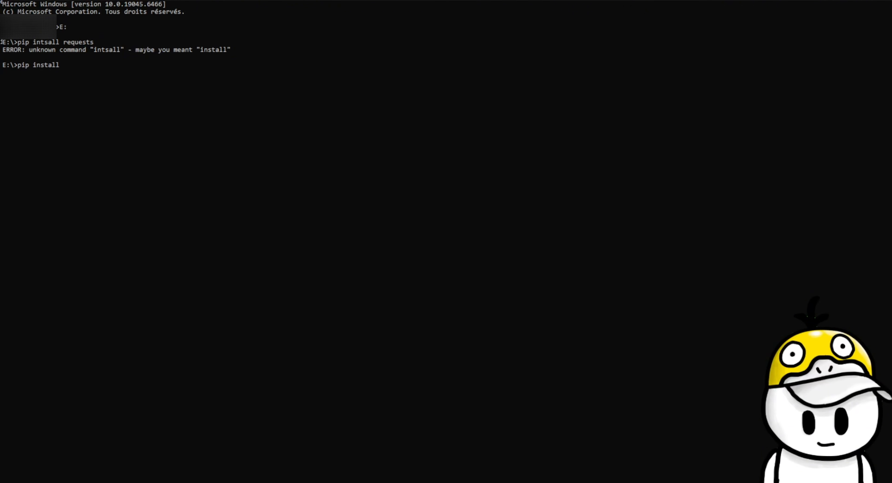
{"action": "type", "text": "equests"}
{"action": "key", "text": "Return"}
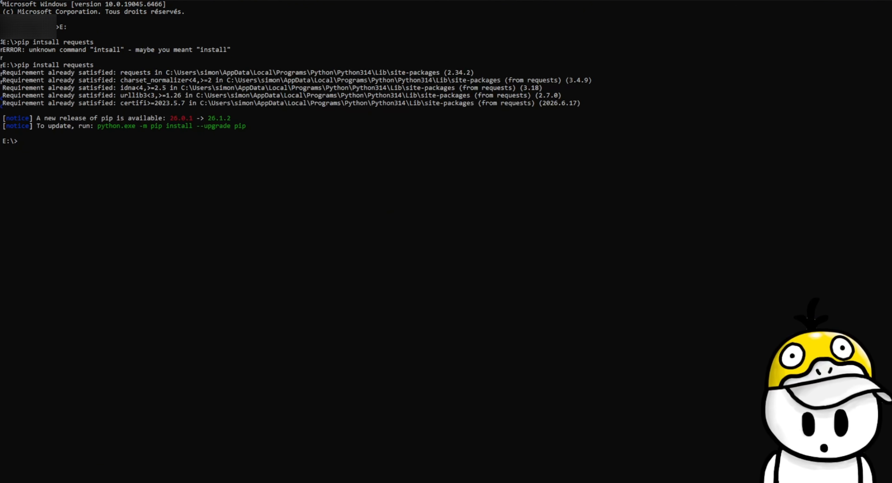
{"action": "left_click_drag", "start_coordinate": [245, 126], "coordinate": [1, 72]}
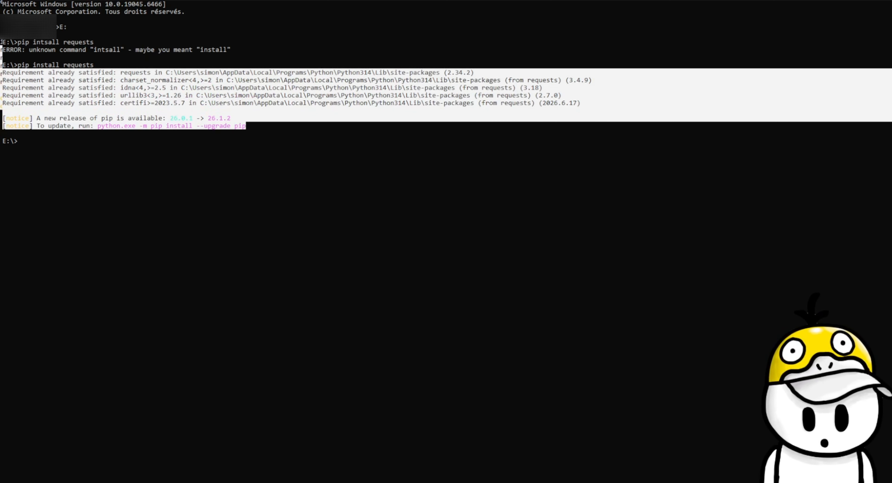
{"action": "left_click", "coordinate": [30, 141]}
{"action": "left_click", "coordinate": [19, 140]}
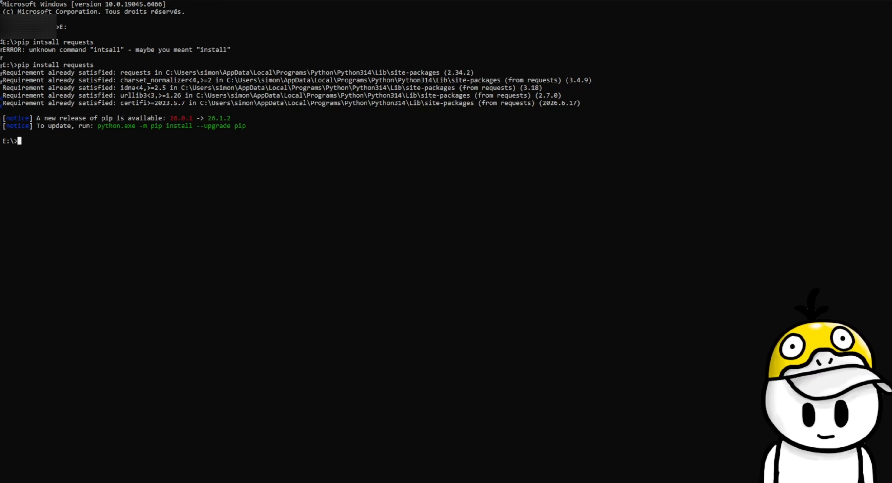
Step: Start the trophy tracker by running "python TrackerTuto.py" from the E: drive
{"action": "type", "text": "python "}
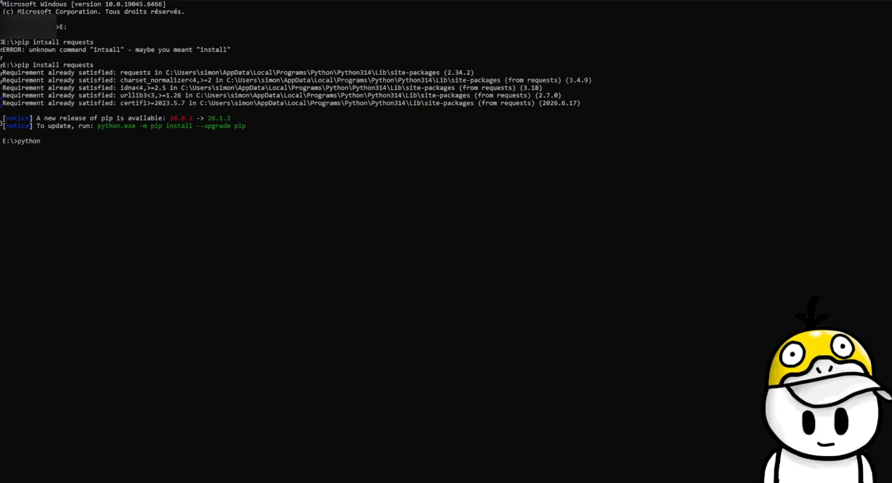
{"action": "type", "text": "Tra"}
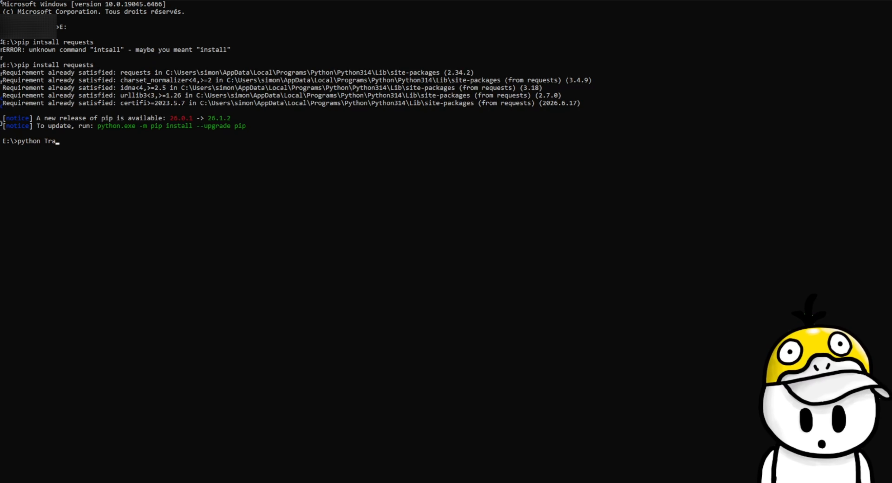
{"action": "type", "text": "ckerTuto"}
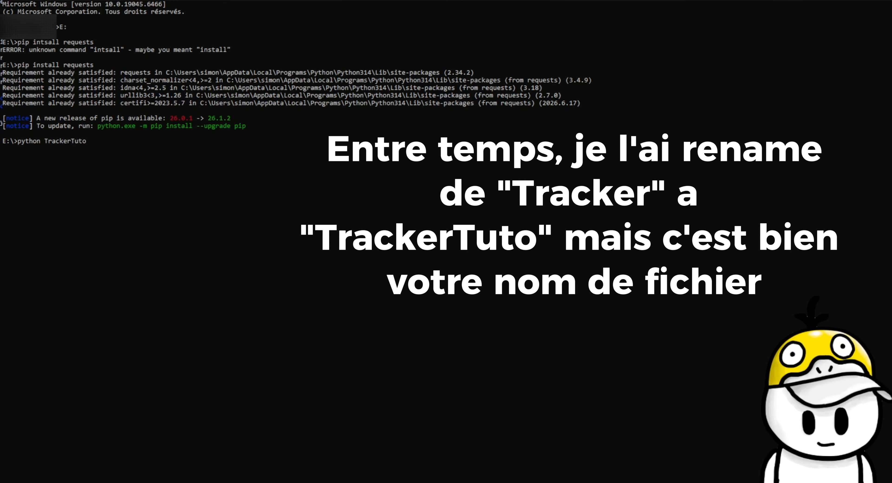
{"action": "type", "text": ".py"}
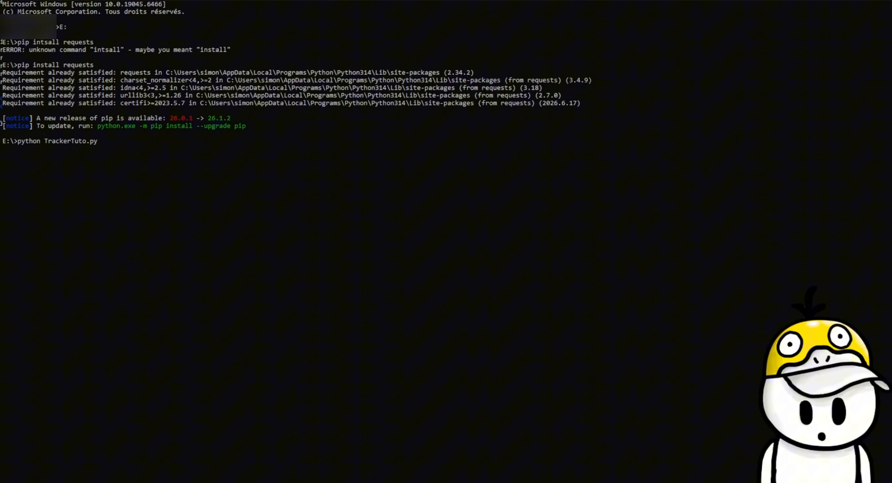
{"action": "key", "text": "Return"}
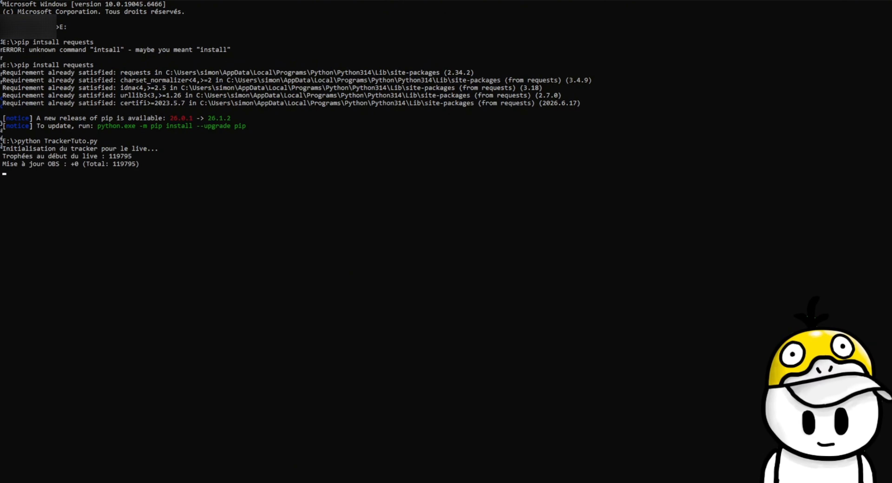
Step: Examine the tracker's output lines for initialisation, trophies at the start of the live and the OBS update
{"action": "left_click_drag", "start_coordinate": [4, 149], "coordinate": [157, 148]}
{"action": "left_click", "coordinate": [160, 149]}
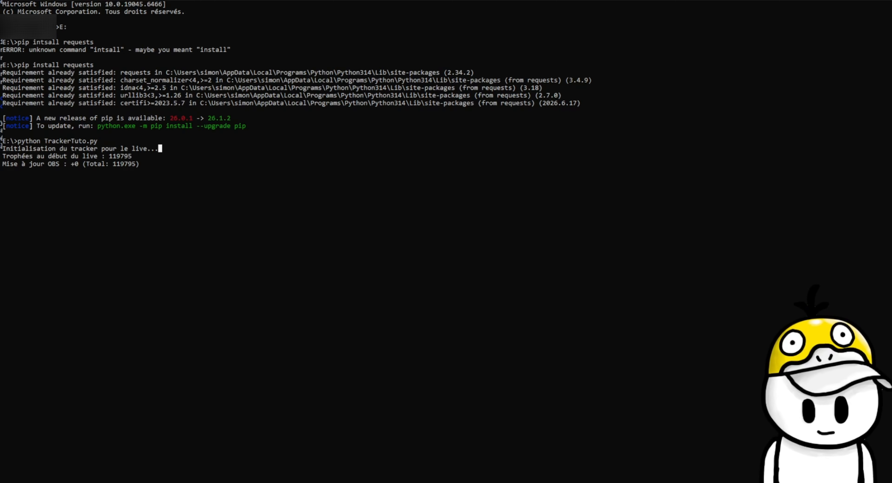
{"action": "left_click_drag", "start_coordinate": [5, 156], "coordinate": [130, 156]}
{"action": "left_click", "coordinate": [129, 156]}
{"action": "left_click", "coordinate": [110, 156]}
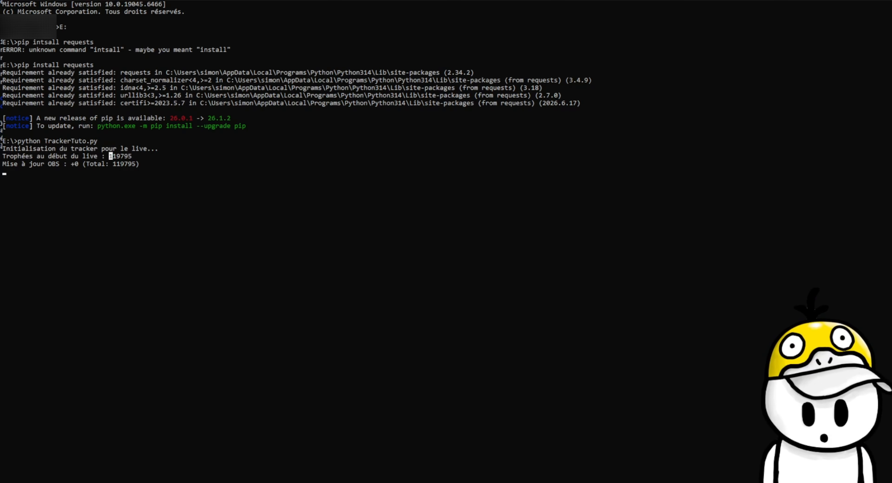
{"action": "left_click_drag", "start_coordinate": [4, 164], "coordinate": [140, 164]}
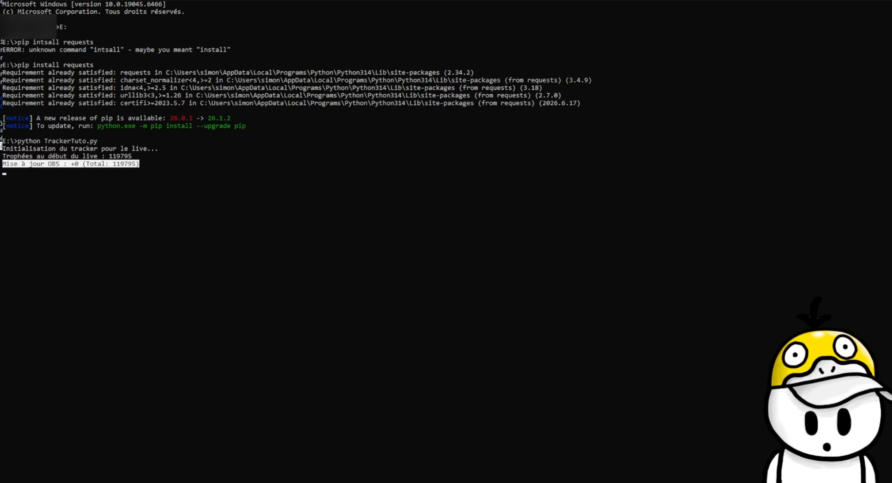
{"action": "left_click", "coordinate": [148, 164]}
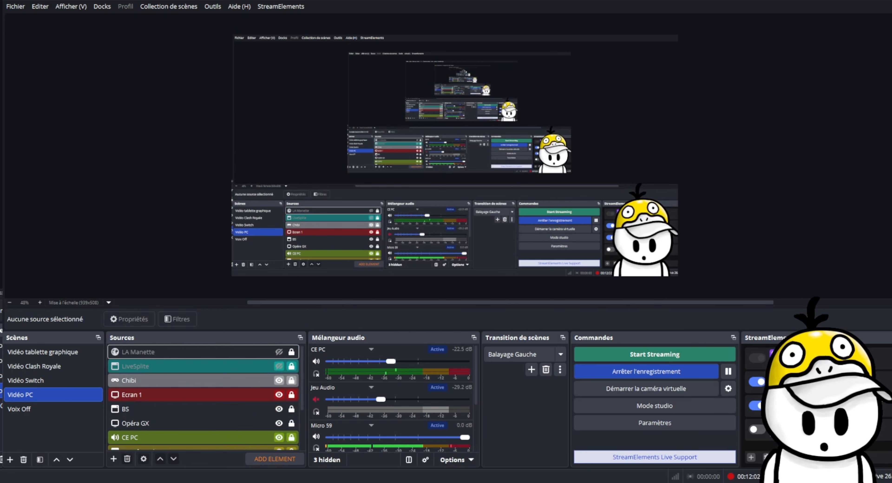
Step: Switch to OBS Studio and add a new Texte (GDI+) source named "Tracker Tuto" to the Vidéo PC scene
{"action": "left_click", "coordinate": [113, 458]}
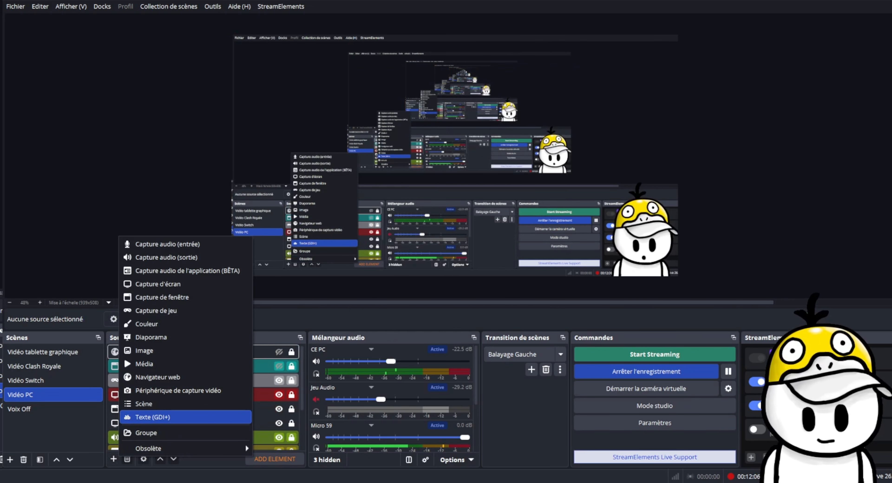
{"action": "left_click", "coordinate": [153, 416]}
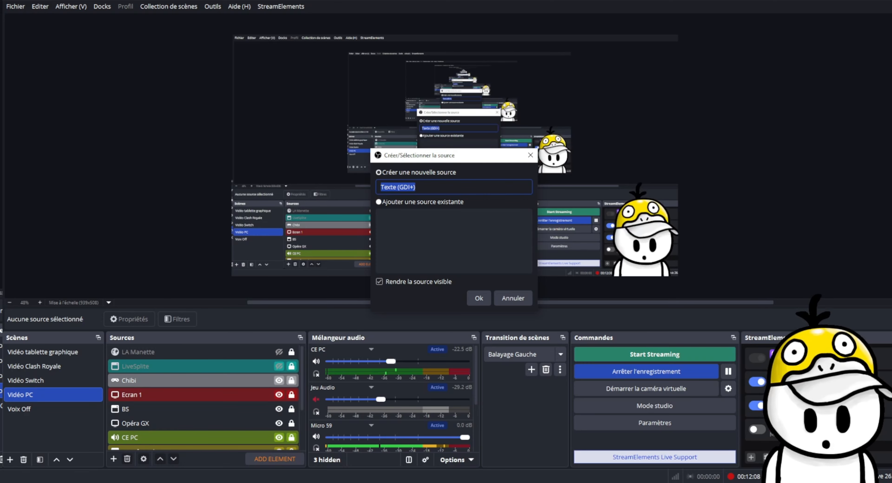
{"action": "type", "text": "Tracker Tutop"}
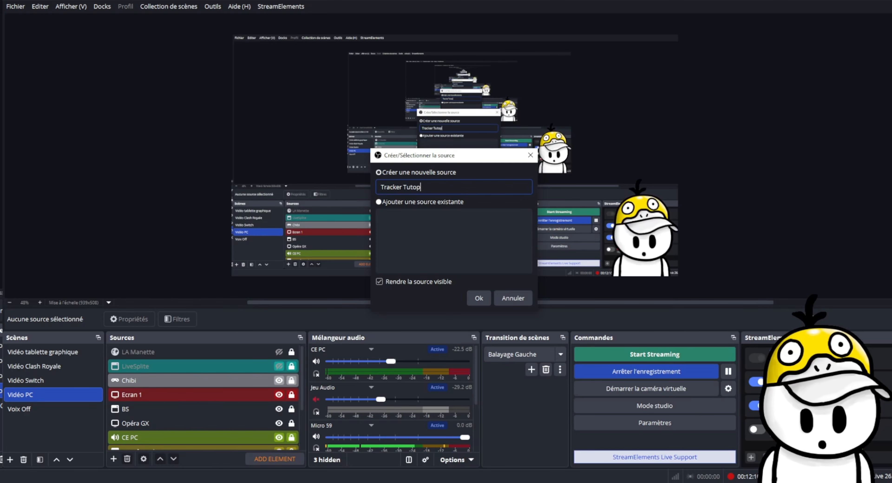
{"action": "key", "text": "BackSpace"}
{"action": "key", "text": "Return"}
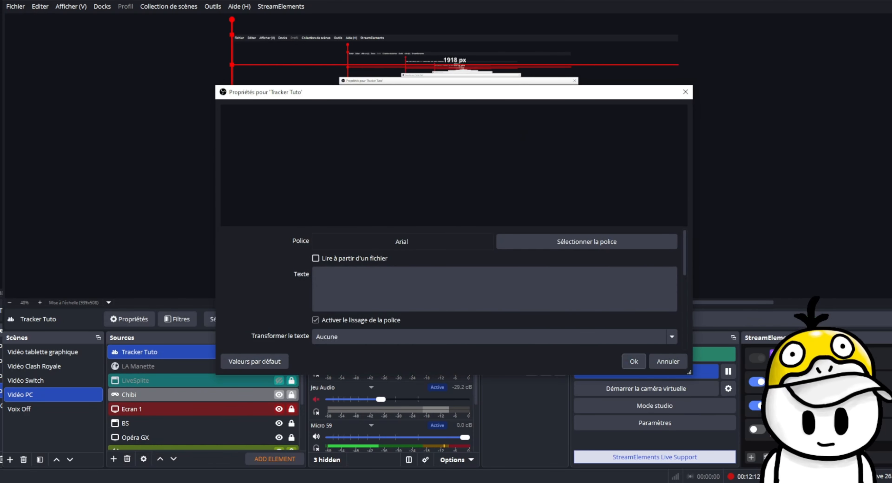
Step: Set the Tracker Tuto source to read its text from the file brawl_tracker.txt
{"action": "left_click", "coordinate": [315, 258]}
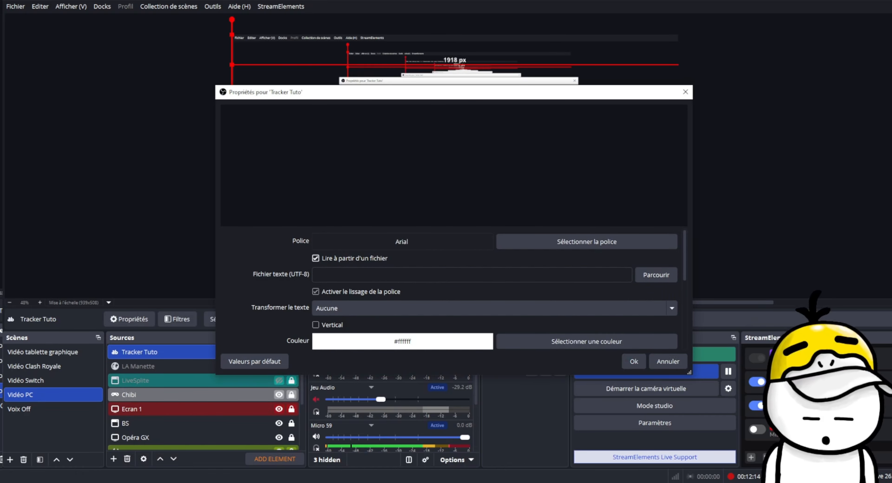
{"action": "left_click", "coordinate": [656, 274]}
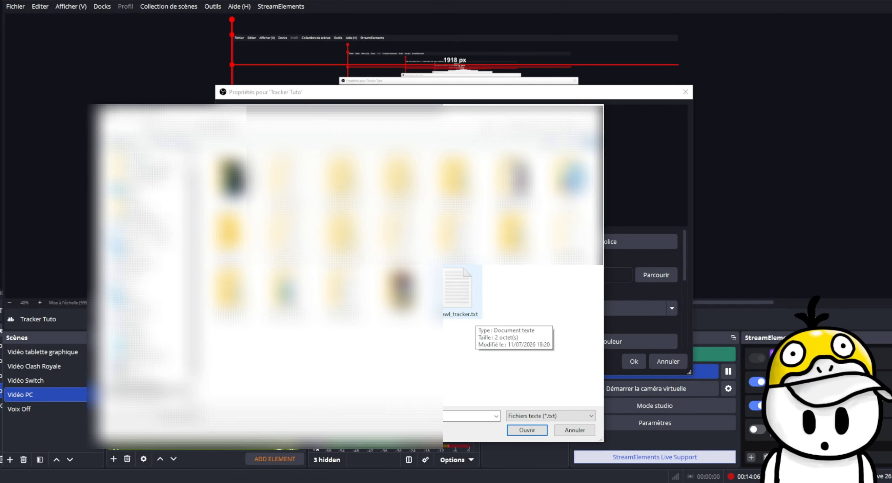
{"action": "double_click", "coordinate": [468, 311]}
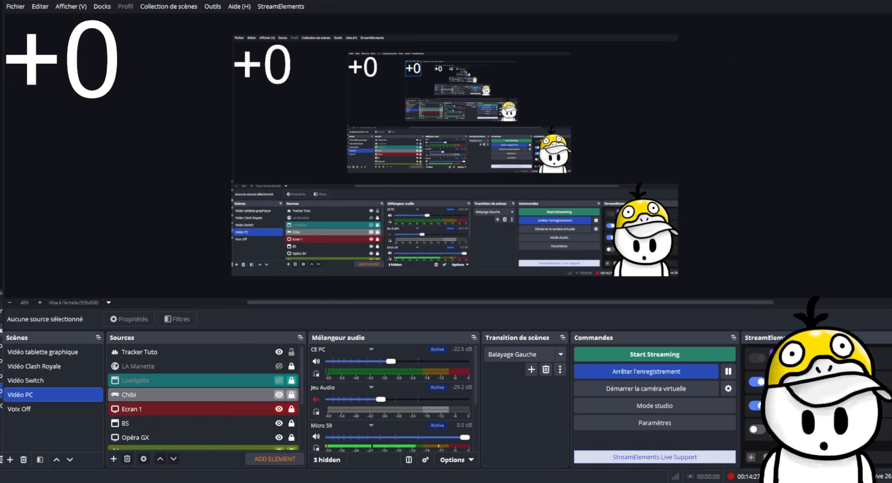
Step: Enable the gradient on the Tracker Tuto text source and set its text colour to yellow #f2ff00
{"action": "left_click", "coordinate": [200, 352]}
{"action": "right_click", "coordinate": [200, 352]}
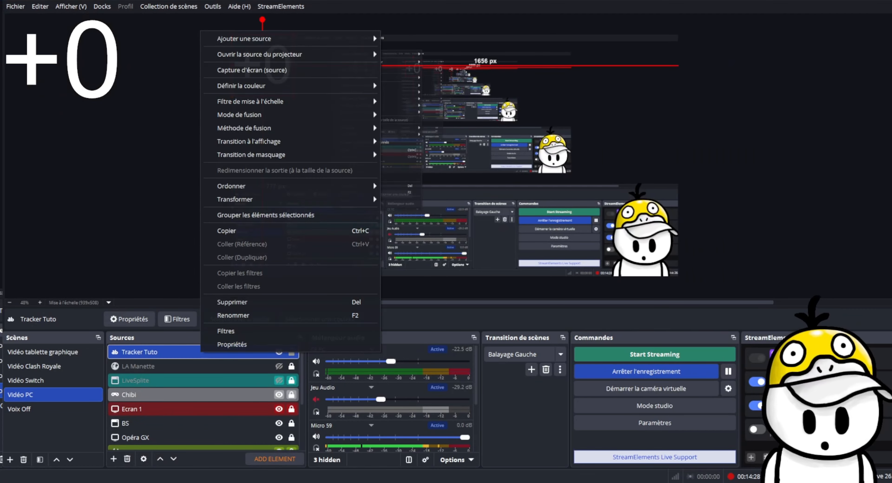
{"action": "left_click", "coordinate": [221, 344]}
{"action": "scroll", "coordinate": [454, 289], "scroll_direction": "down", "scroll_amount": 1}
{"action": "scroll", "coordinate": [454, 288], "scroll_direction": "down", "scroll_amount": 1}
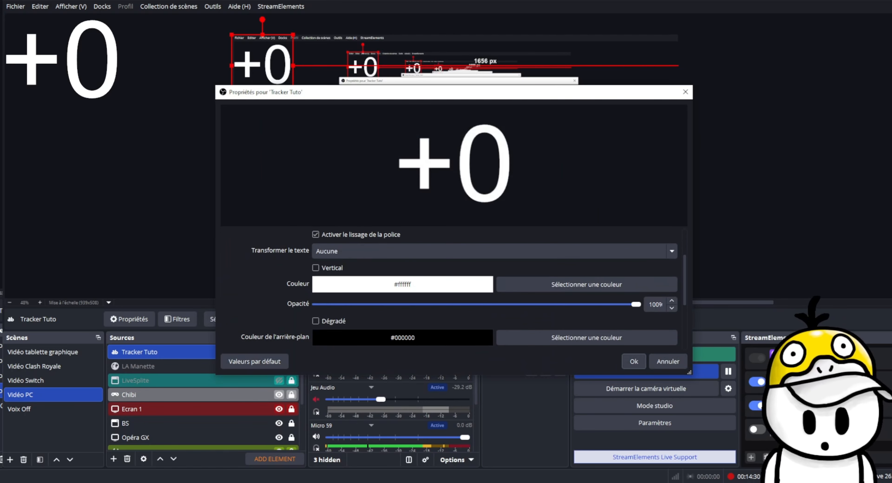
{"action": "left_click", "coordinate": [315, 321]}
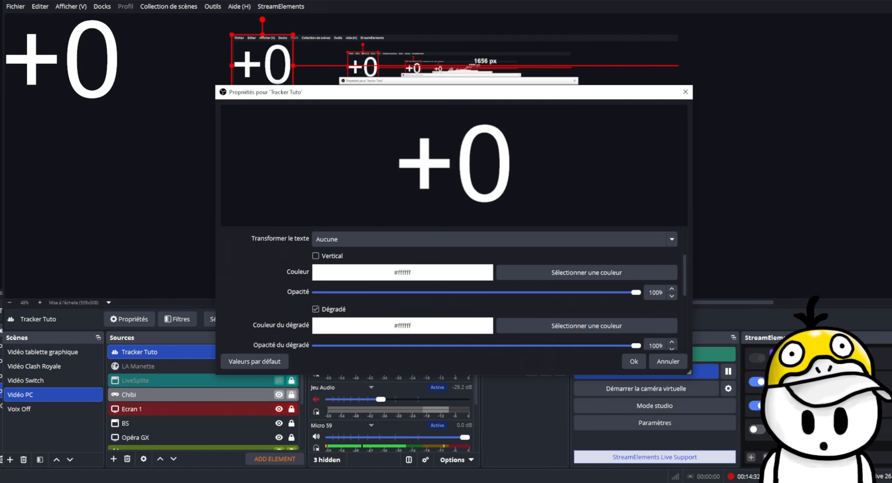
{"action": "left_click", "coordinate": [586, 273]}
{"action": "left_click_drag", "start_coordinate": [531, 145], "coordinate": [523, 133]}
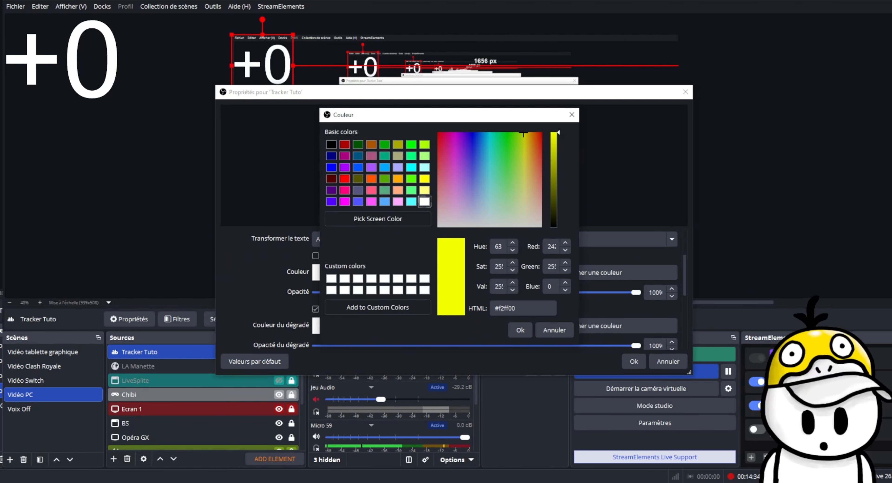
{"action": "left_click", "coordinate": [520, 329]}
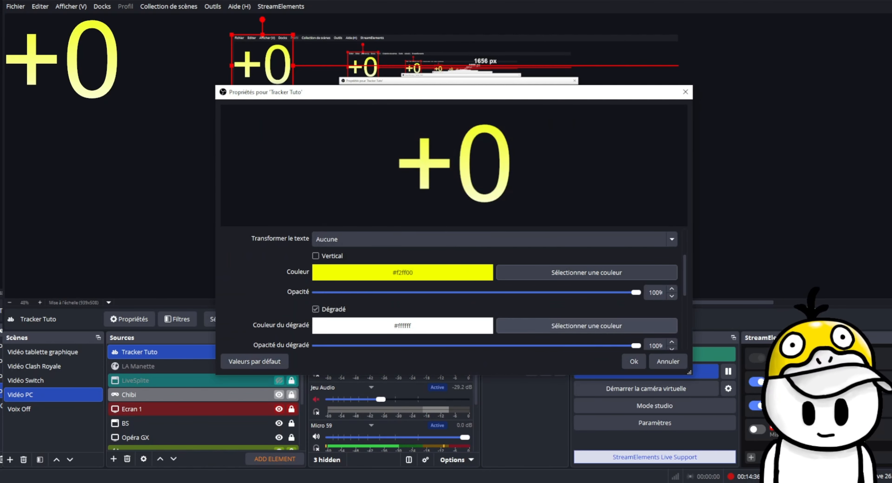
Step: Set the gradient colour of the Tracker Tuto text to orange #ffbf00
{"action": "left_click", "coordinate": [610, 325]}
{"action": "left_click_drag", "start_coordinate": [534, 134], "coordinate": [528, 133]}
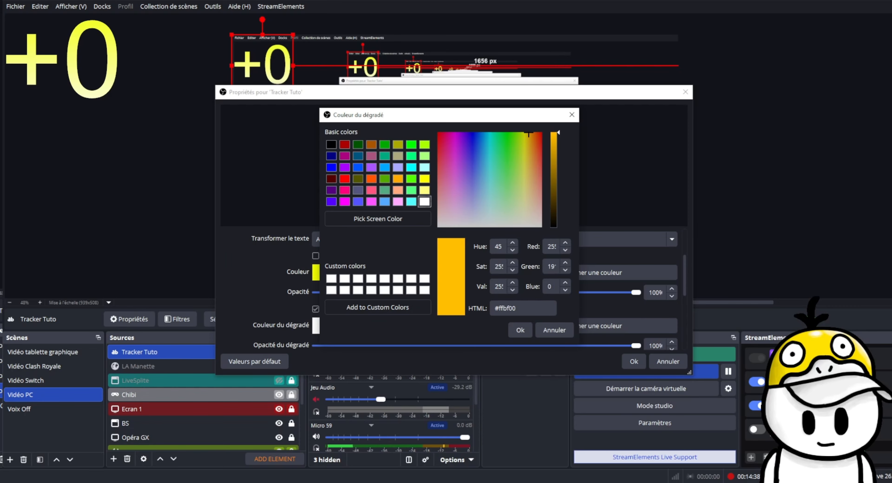
{"action": "left_click", "coordinate": [520, 330]}
{"action": "scroll", "coordinate": [450, 290], "scroll_direction": "down", "scroll_amount": 3}
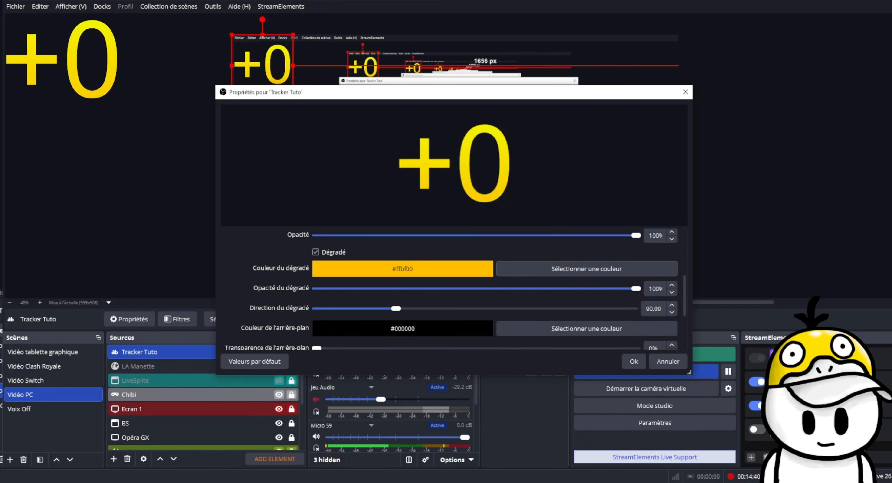
Step: Change the Tracker Tuto font to Blackadder ITC Regular and enlarge the text in the preview
{"action": "scroll", "coordinate": [450, 290], "scroll_direction": "up", "scroll_amount": 5}
{"action": "left_click", "coordinate": [586, 241]}
{"action": "scroll", "coordinate": [388, 198], "scroll_direction": "down", "scroll_amount": 3}
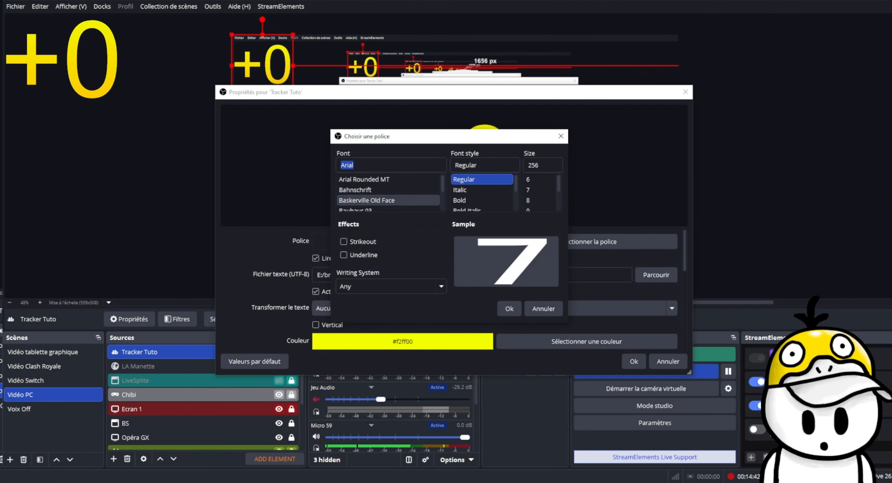
{"action": "left_click", "coordinate": [388, 190]}
{"action": "left_click", "coordinate": [509, 308]}
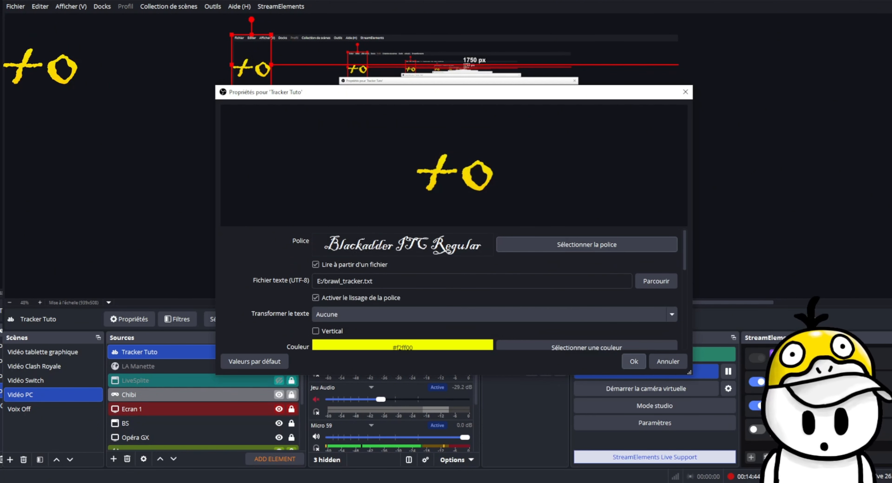
{"action": "left_click", "coordinate": [633, 362]}
{"action": "left_click_drag", "start_coordinate": [271, 94], "coordinate": [381, 261]}
{"action": "key", "text": "Escape"}
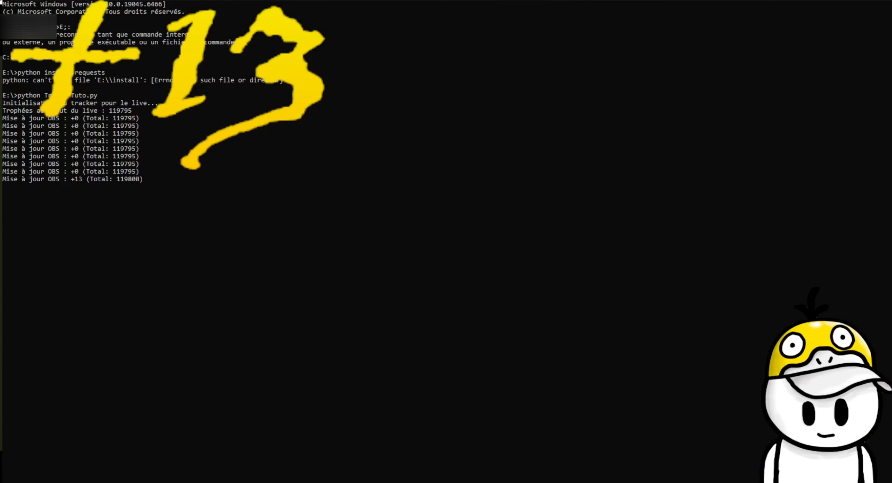
Step: Check the latest OBS update line in the tracker's command-line output against the trophy overlay
{"action": "left_click_drag", "start_coordinate": [3, 179], "coordinate": [140, 179]}
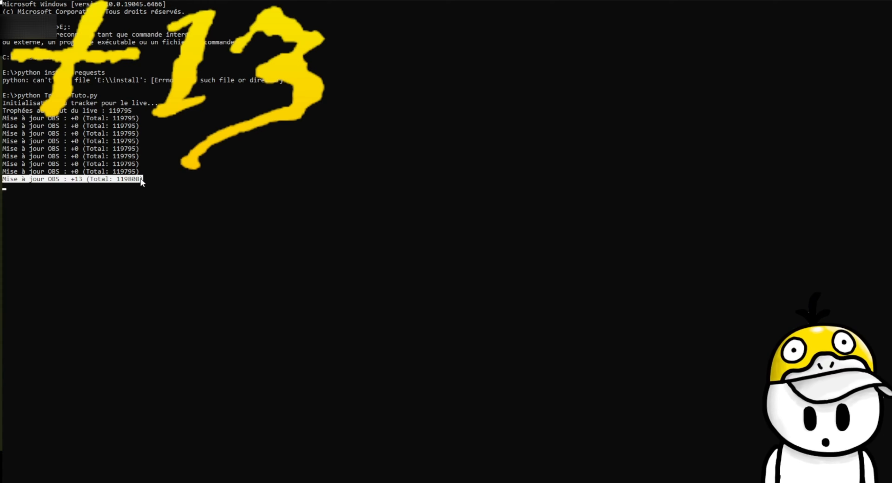
{"action": "left_click", "coordinate": [349, 172]}
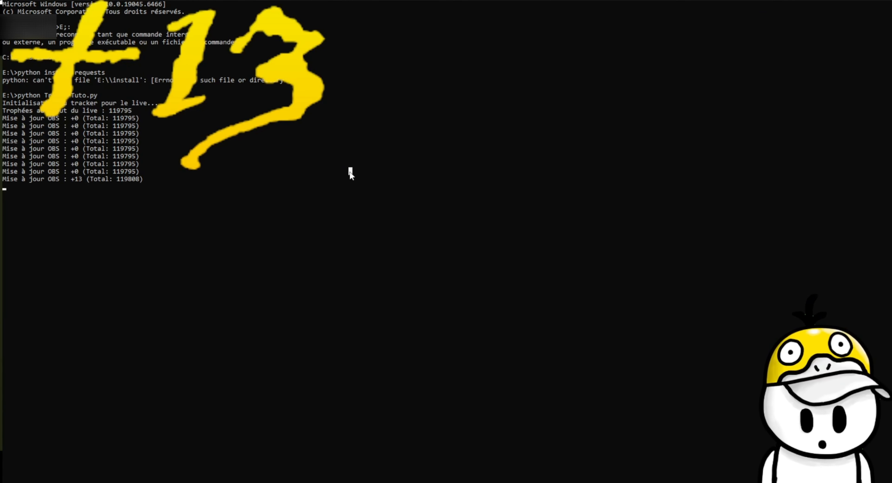